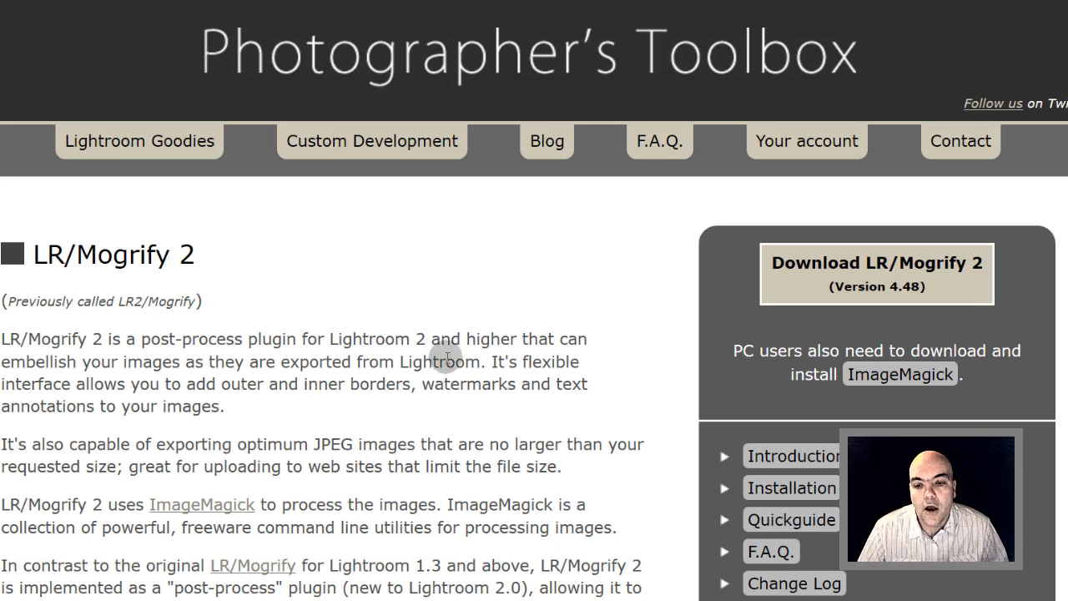
# Open the LR/Mogrify 2 installation instructions and read the ImageMagick and plugin installation steps.
pyautogui.click(779, 484)
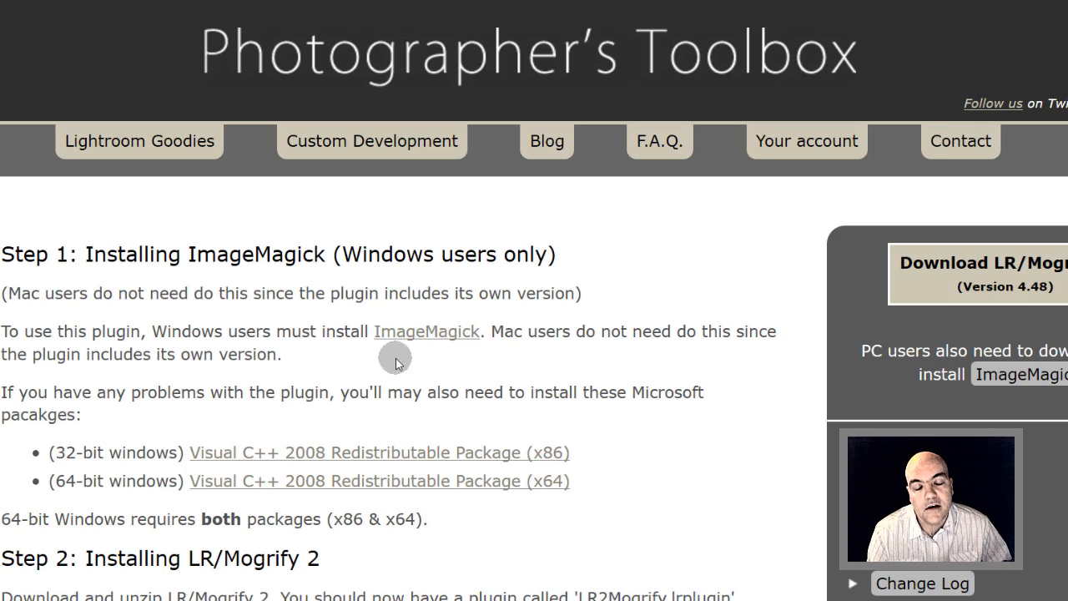
pyautogui.scroll(-1, 410, 351)
pyautogui.scroll(-4, 411, 354)
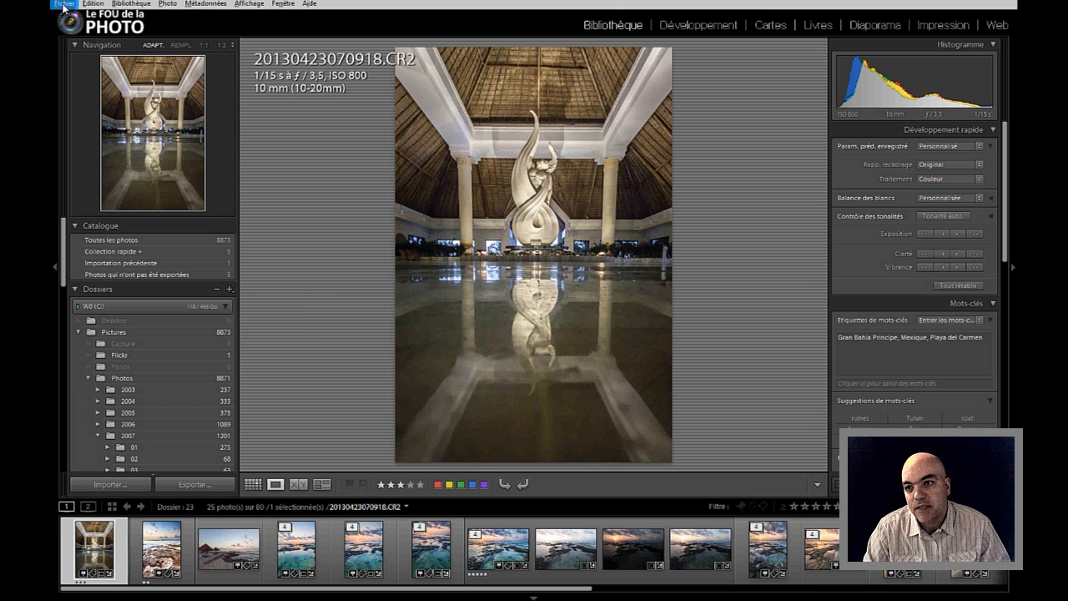
# Open the export settings for the current photo and create a user preset named EXIF from the 100% JPG settings.
pyautogui.click(60, 3)
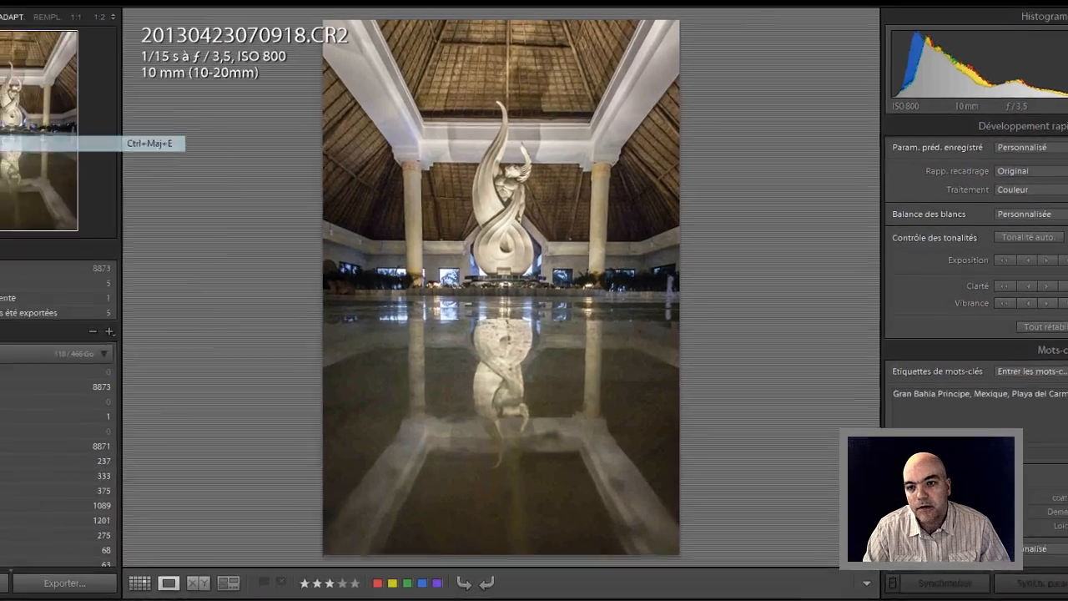
pyautogui.click(67, 142)
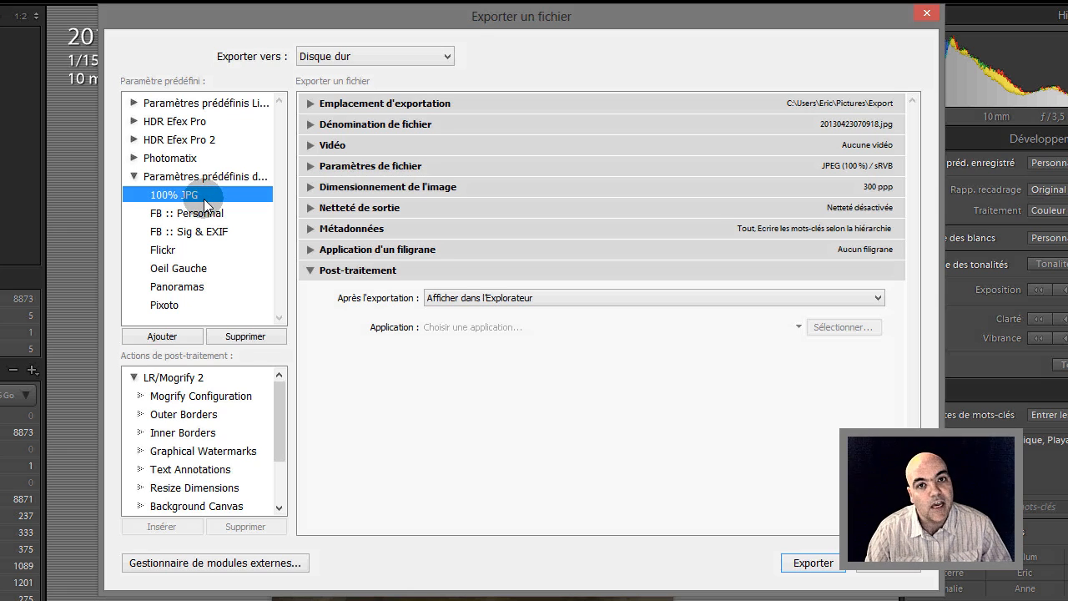
pyautogui.click(163, 336)
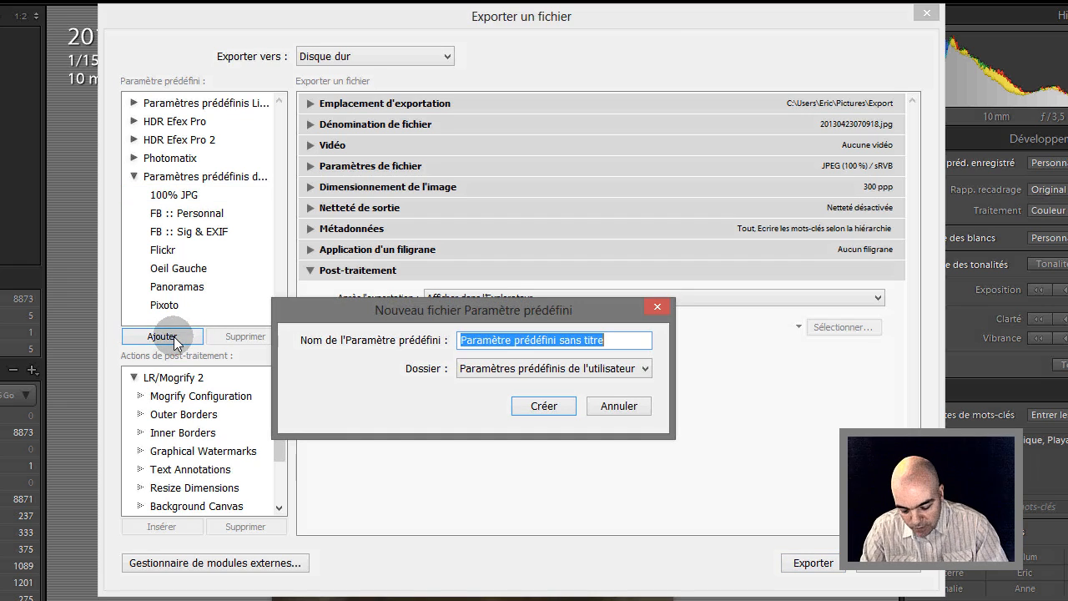
pyautogui.write('EXIF')
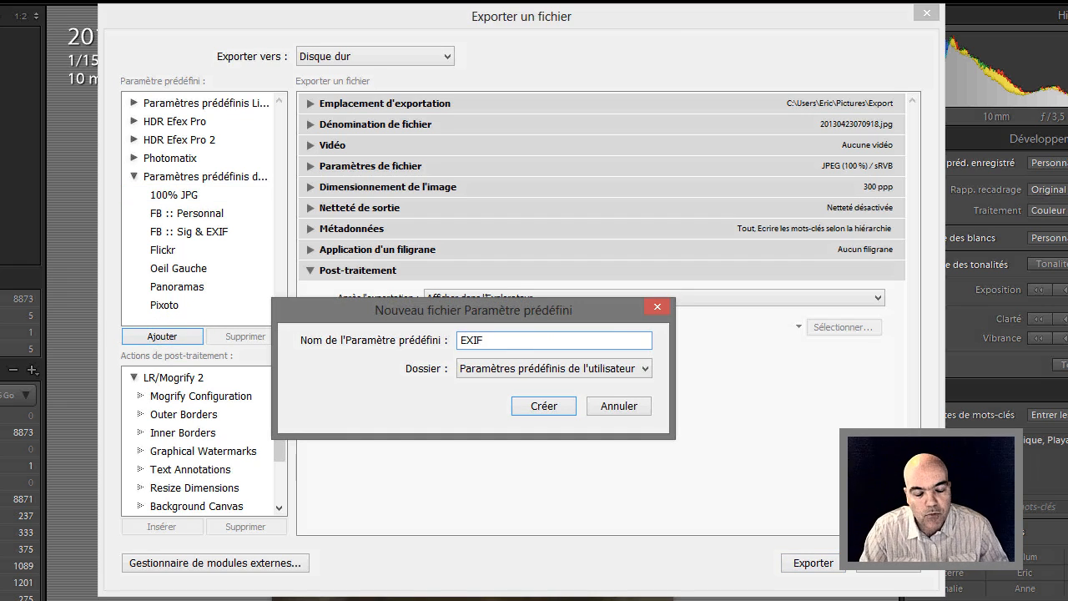
pyautogui.click(538, 403)
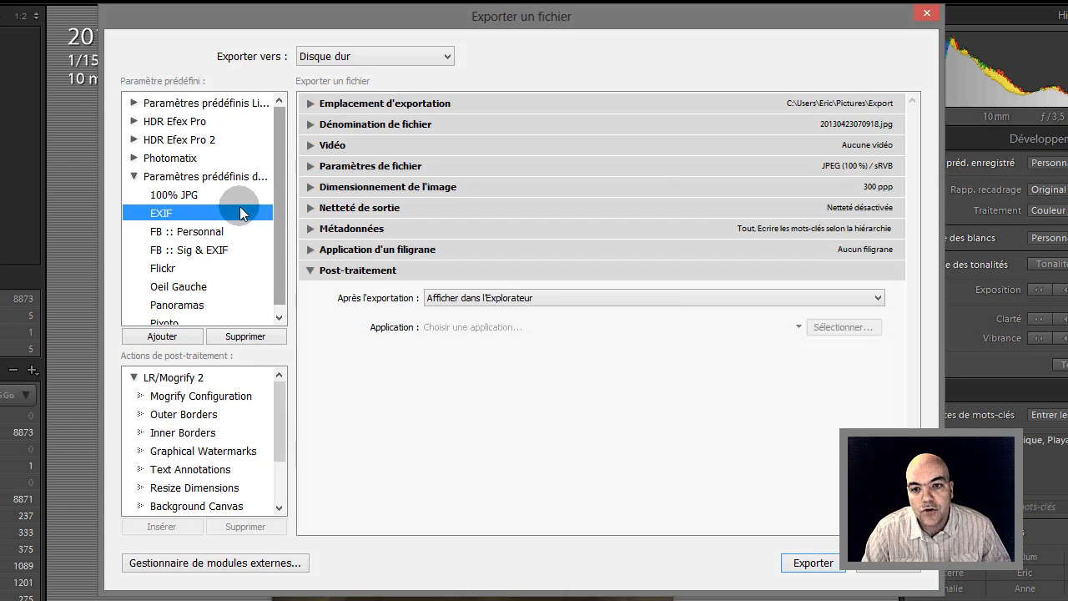
pyautogui.click(241, 213)
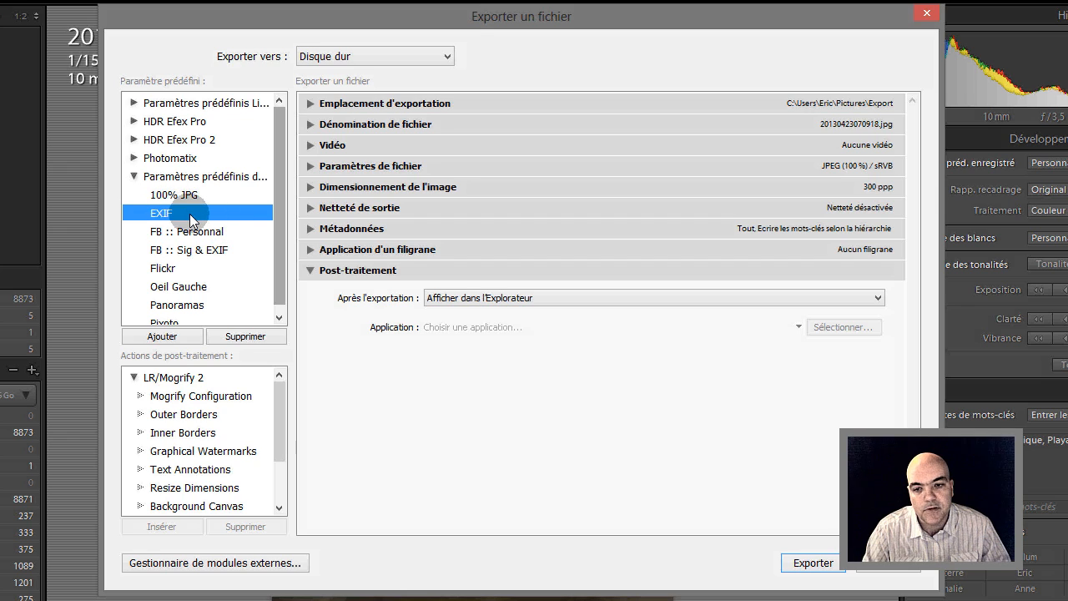
# Insert the Mogrify Configuration post-process action into the export and check its Mogrify application path.
pyautogui.click(229, 397)
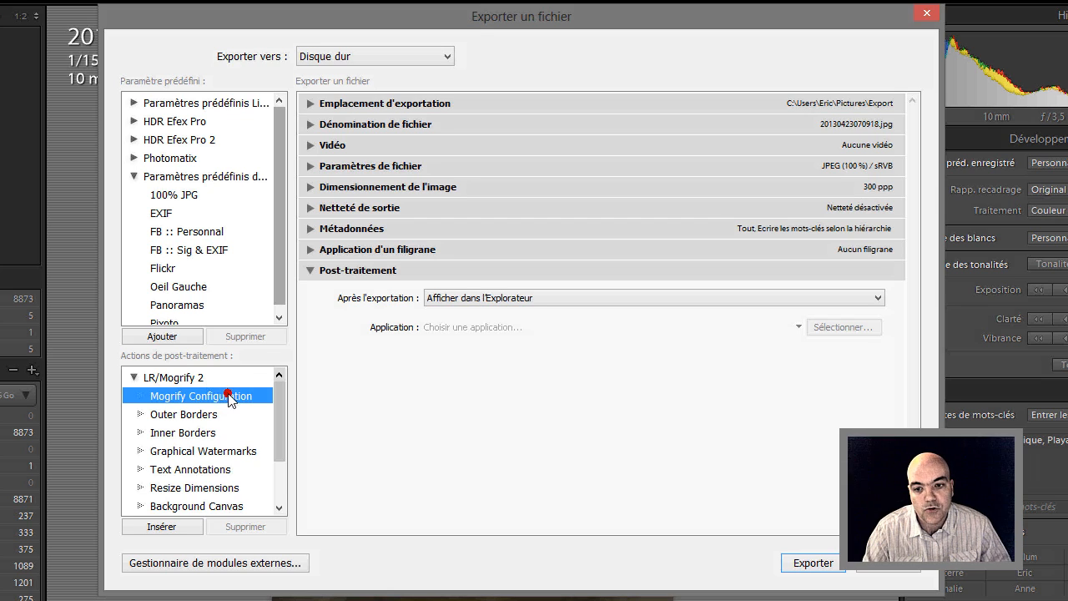
pyautogui.doubleClick(228, 395)
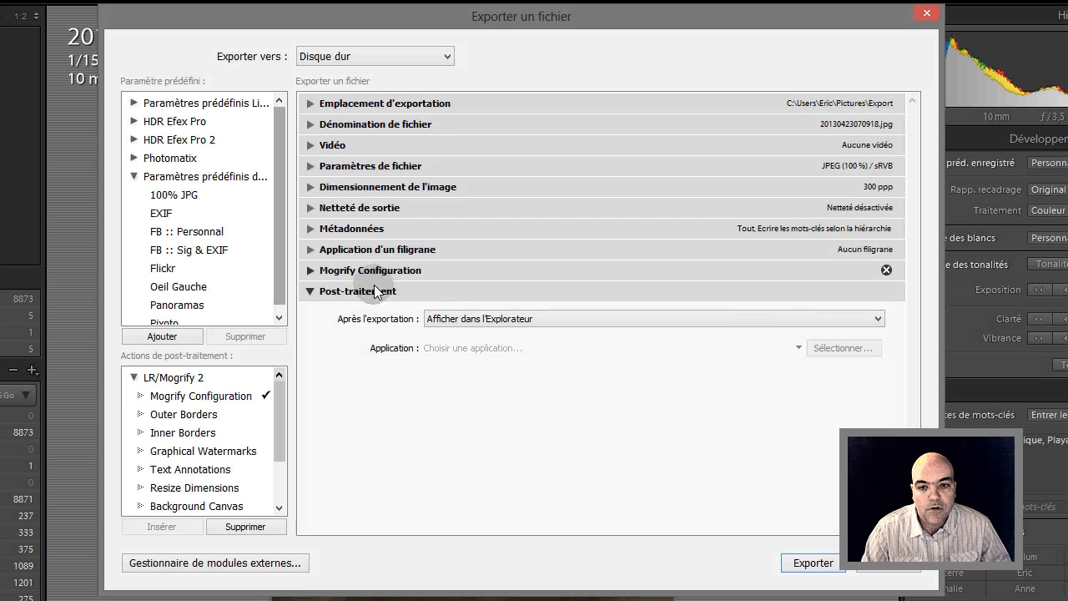
pyautogui.click(309, 269)
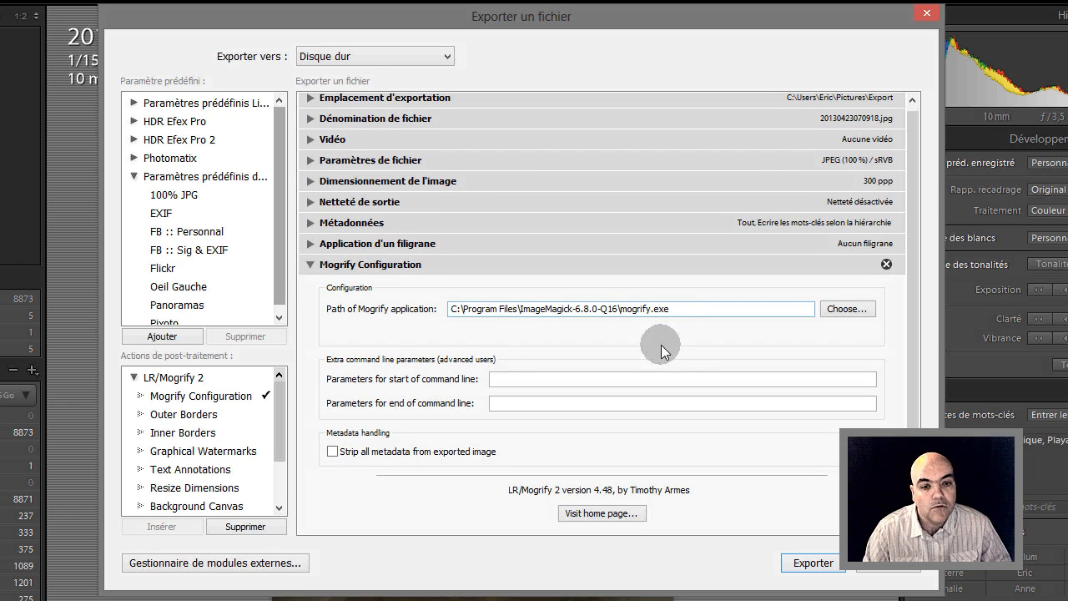
pyautogui.click(516, 264)
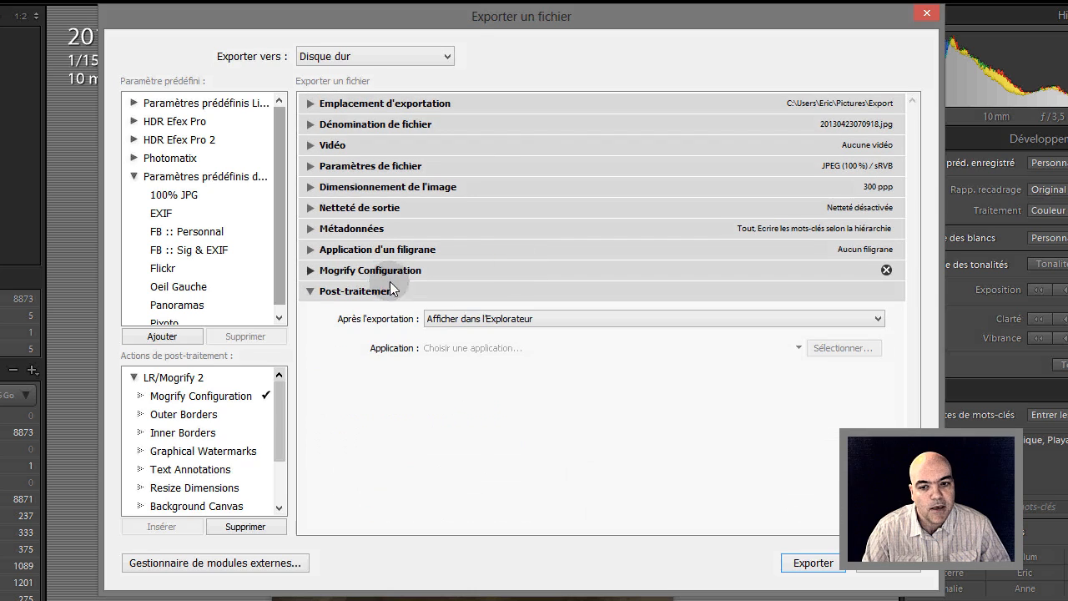
# Insert the LR/Mogrify 2 Text Annotations post-process action into the export.
pyautogui.moveTo(280, 410)
pyautogui.mouseDown()
pyautogui.moveTo(283, 435)
pyautogui.moveTo(280, 424)
pyautogui.mouseUp()
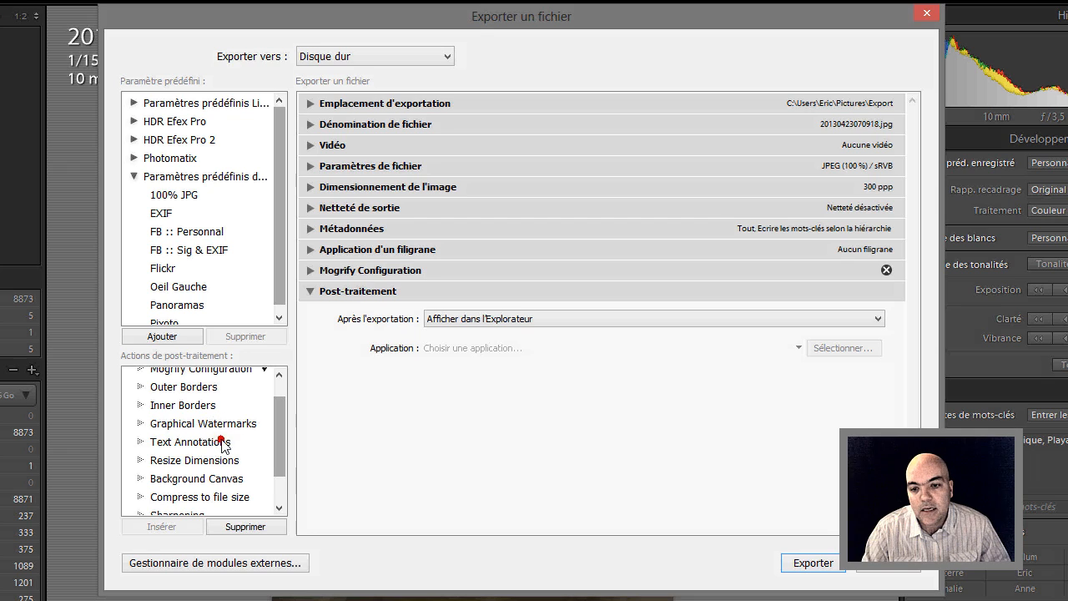
pyautogui.click(222, 440)
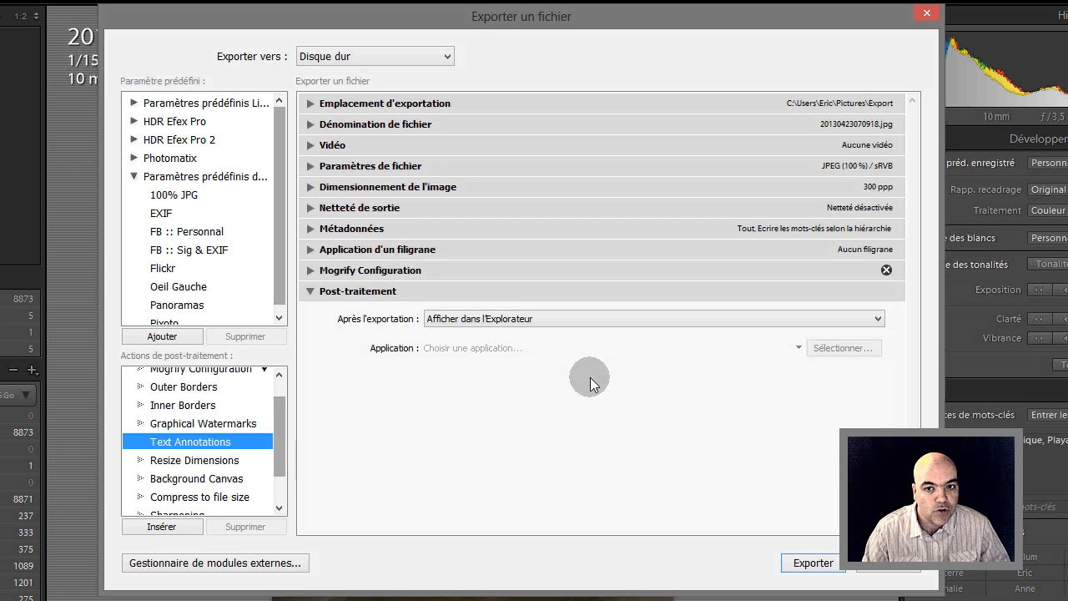
pyautogui.click(186, 526)
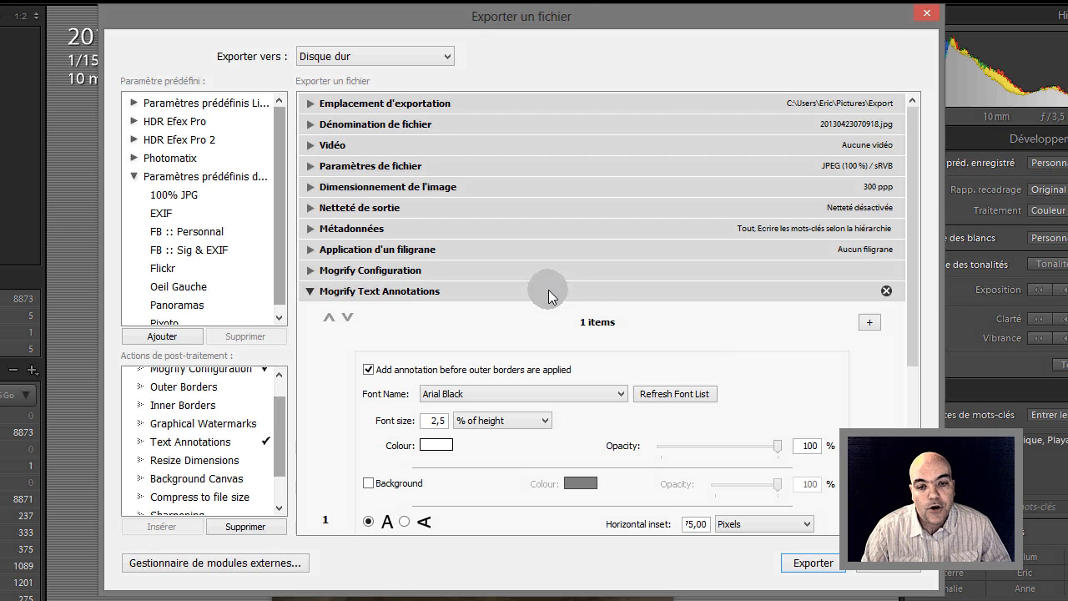
# Remove the existing text annotation from Mogrify Text Annotations and add a new blank one.
pyautogui.scroll(-3, 907, 312)
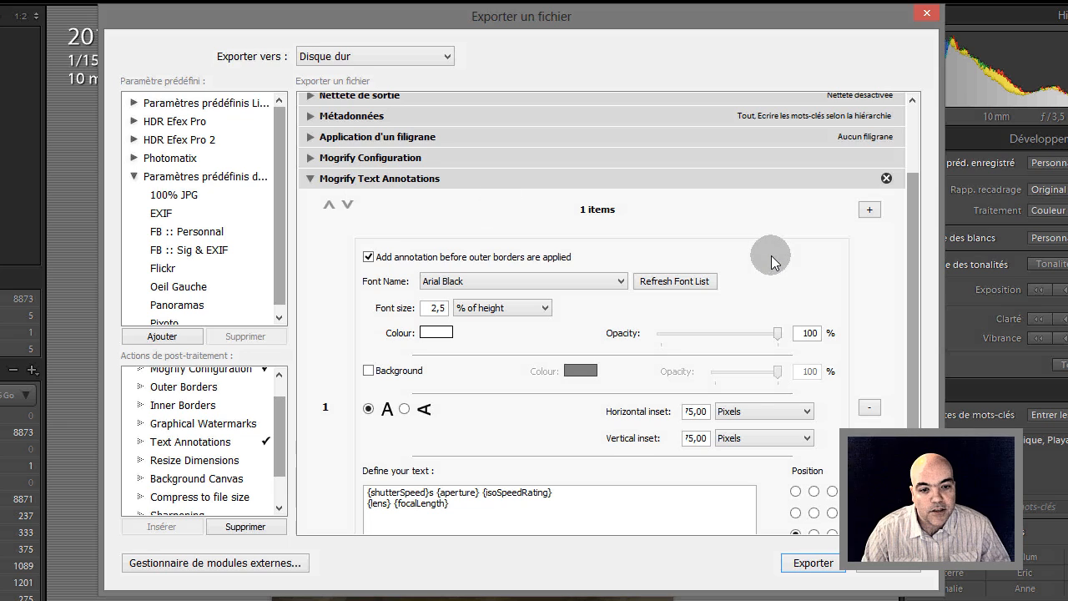
pyautogui.click(874, 409)
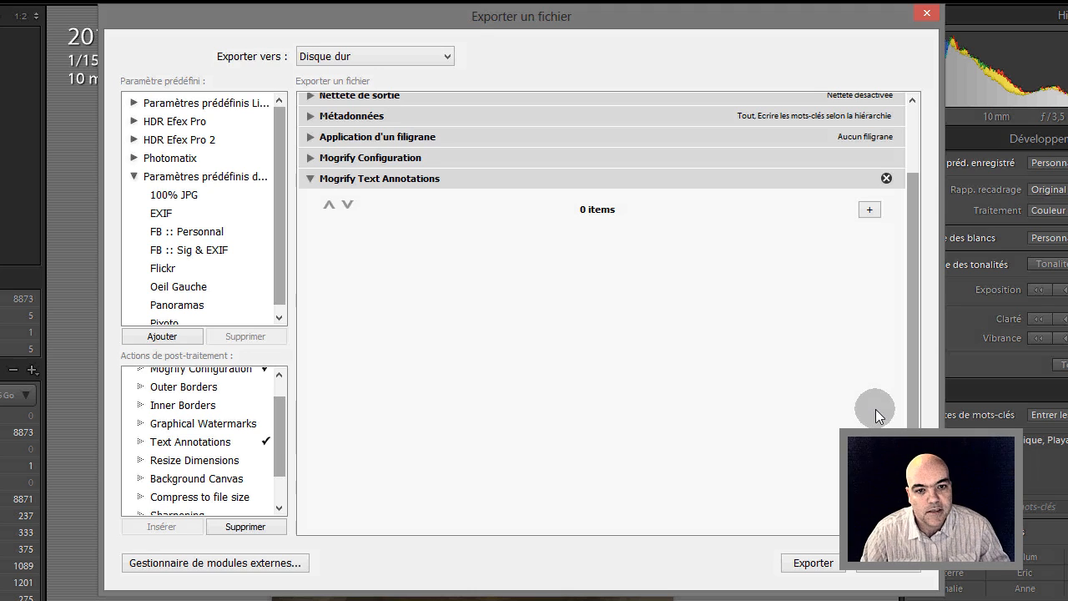
pyautogui.click(868, 210)
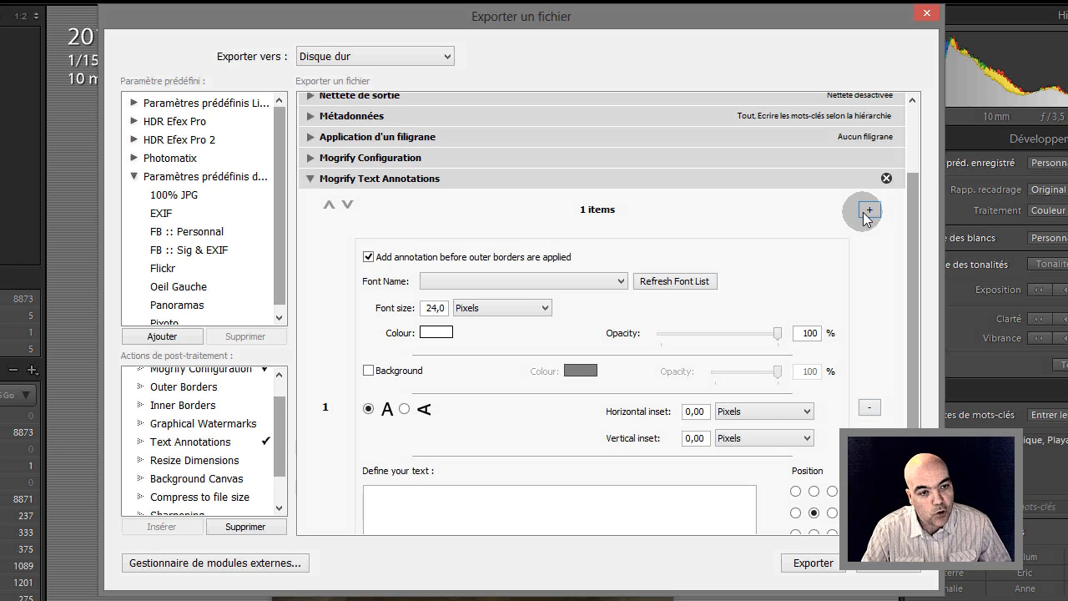
# Set the new annotation's font to Arial Black and its font size to 2,5 % of height.
pyautogui.moveTo(913, 379); pyautogui.dragTo(915, 421)
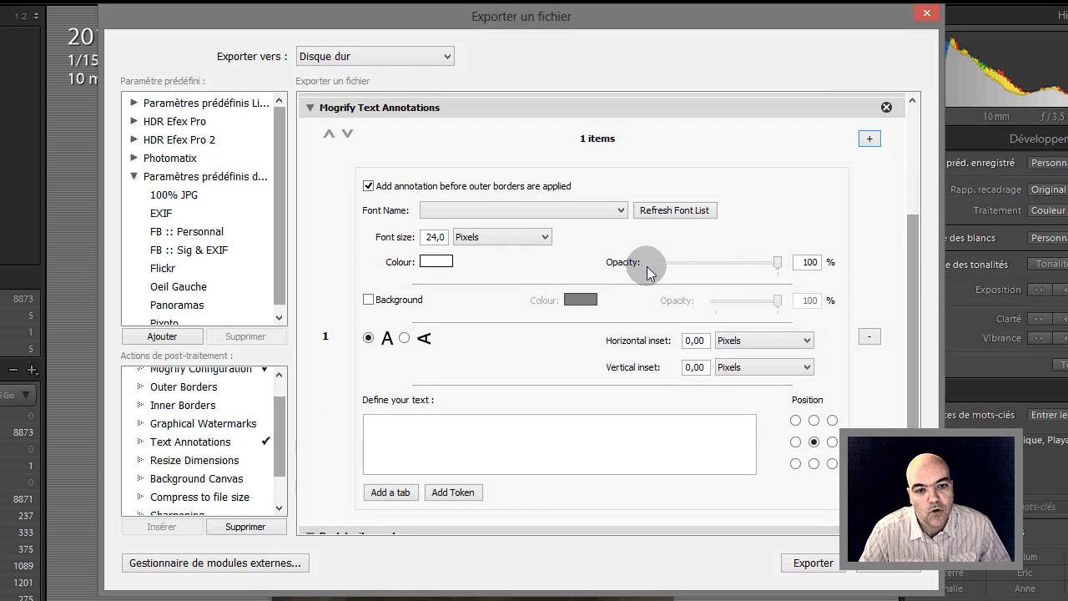
pyautogui.click(584, 210)
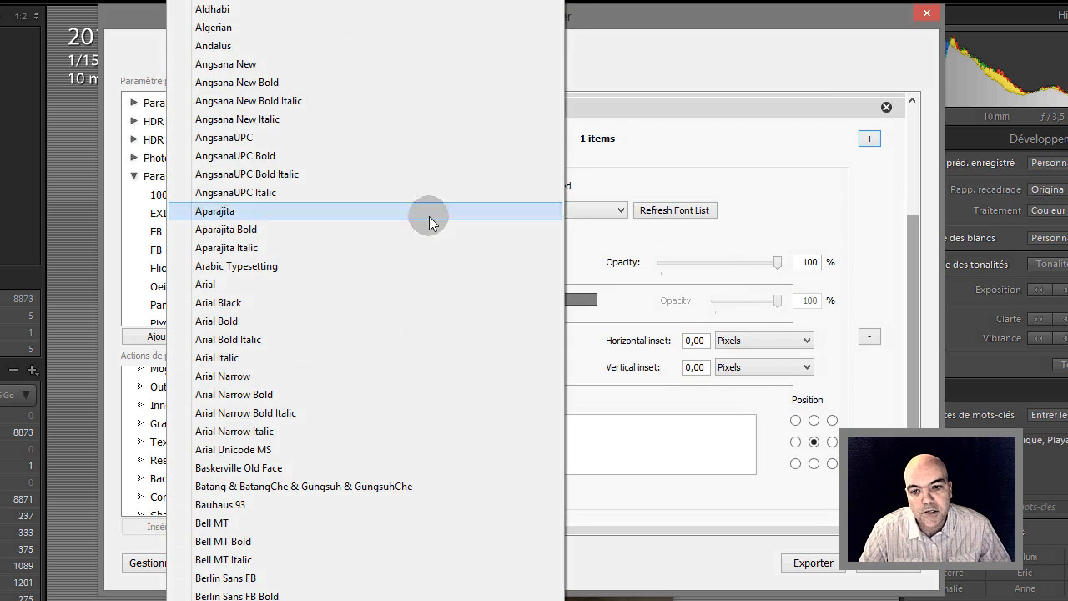
pyautogui.click(393, 302)
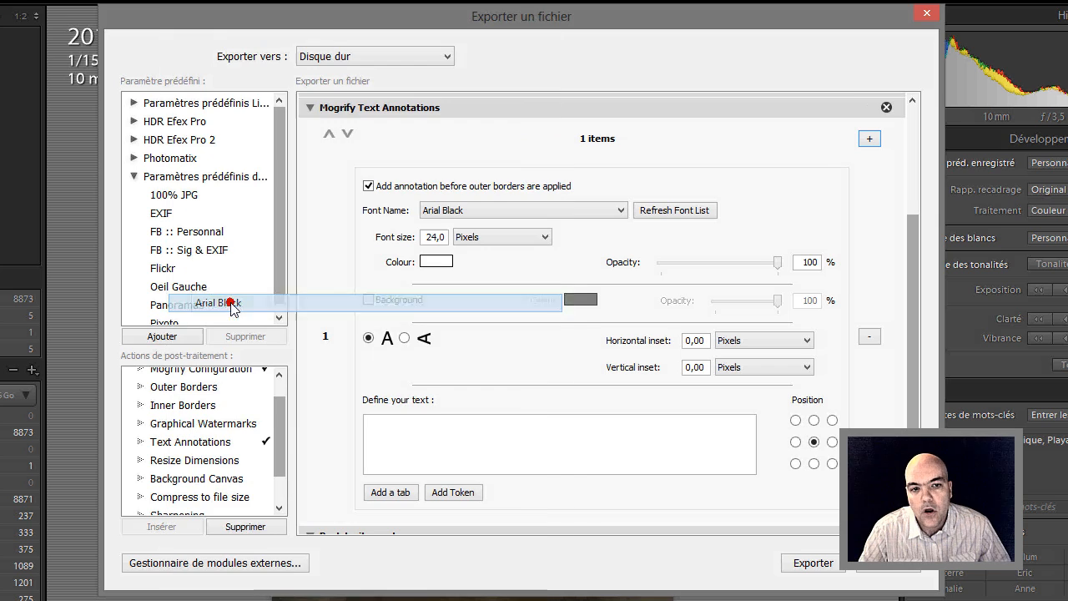
pyautogui.click(488, 240)
pyautogui.click(481, 275)
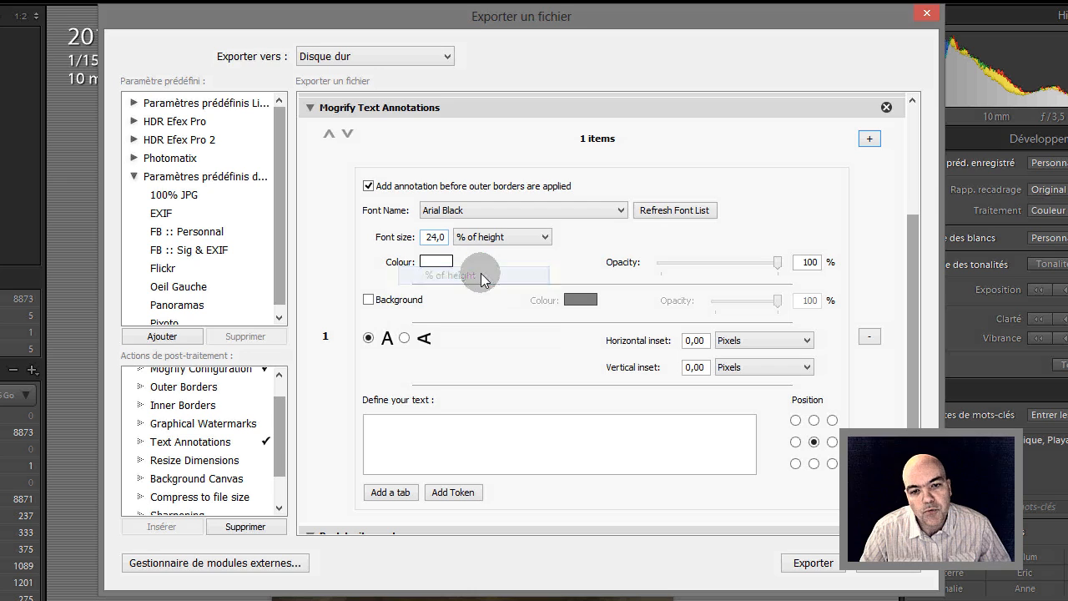
pyautogui.doubleClick(434, 237)
pyautogui.write('2')
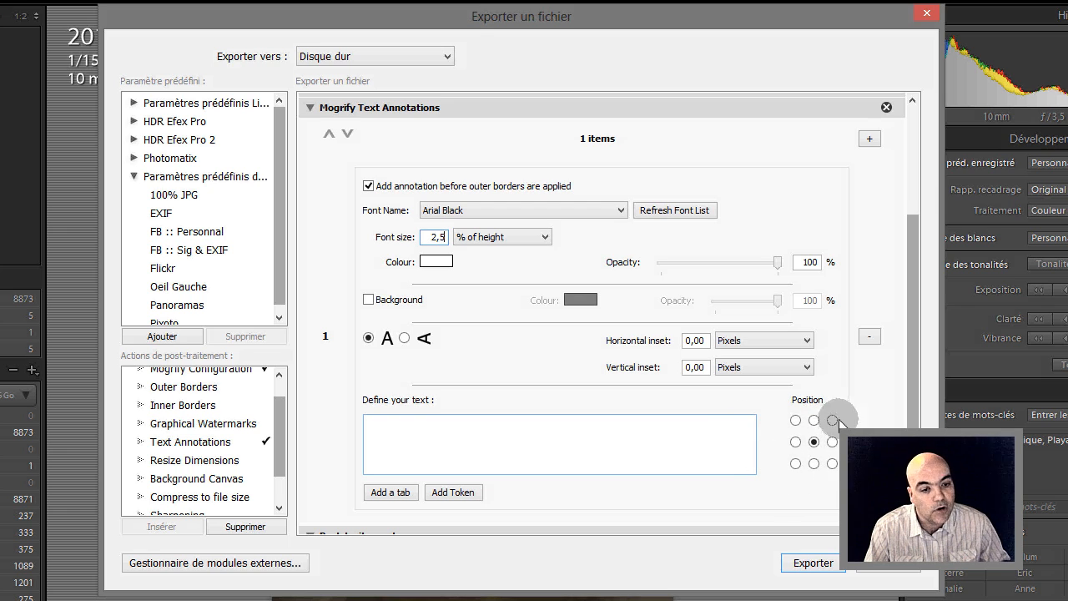
# Position the annotation in the image's bottom-left corner with horizontal and vertical insets of 75 pixels.
pyautogui.click(796, 464)
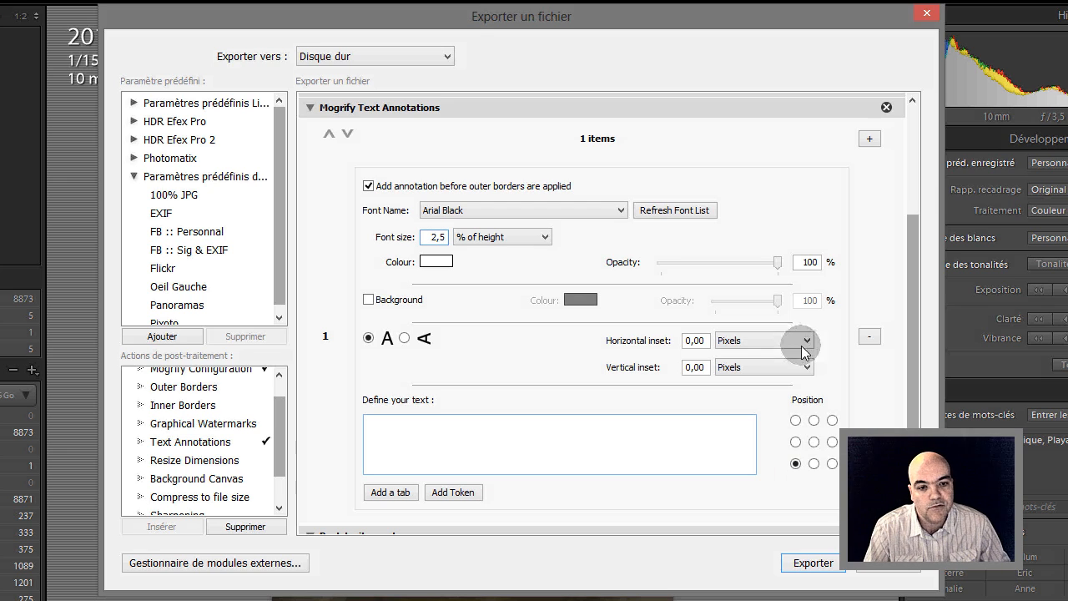
pyautogui.doubleClick(706, 341)
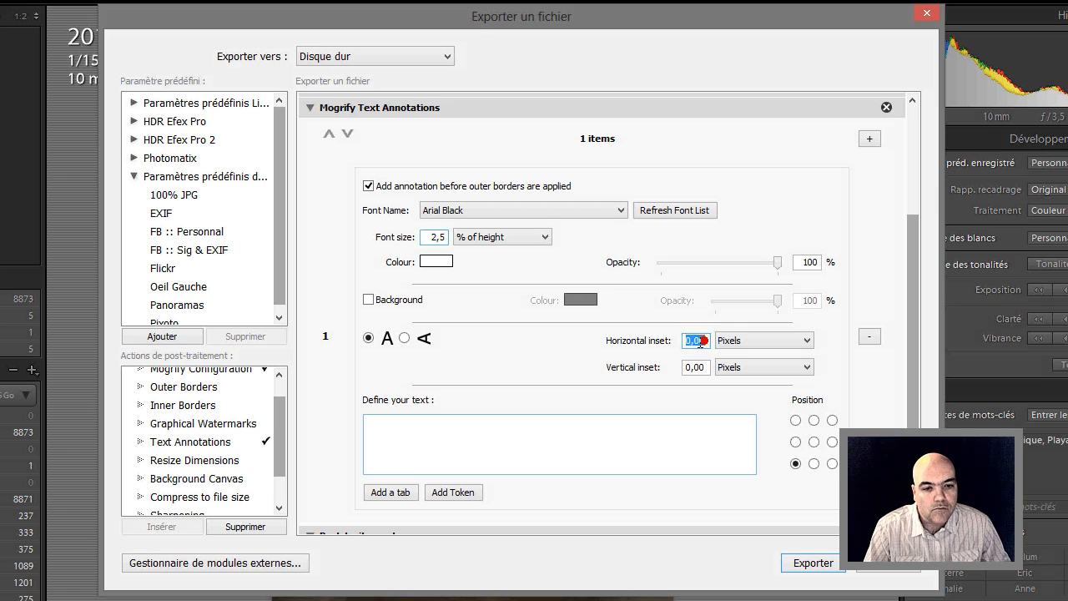
pyautogui.write('75')
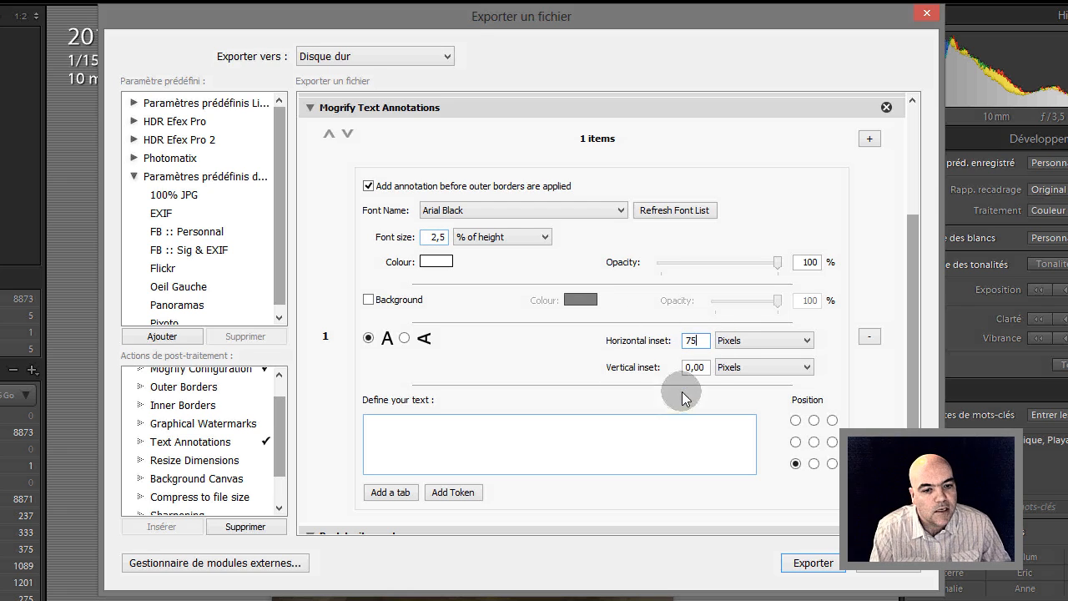
pyautogui.doubleClick(697, 367)
pyautogui.write('75')
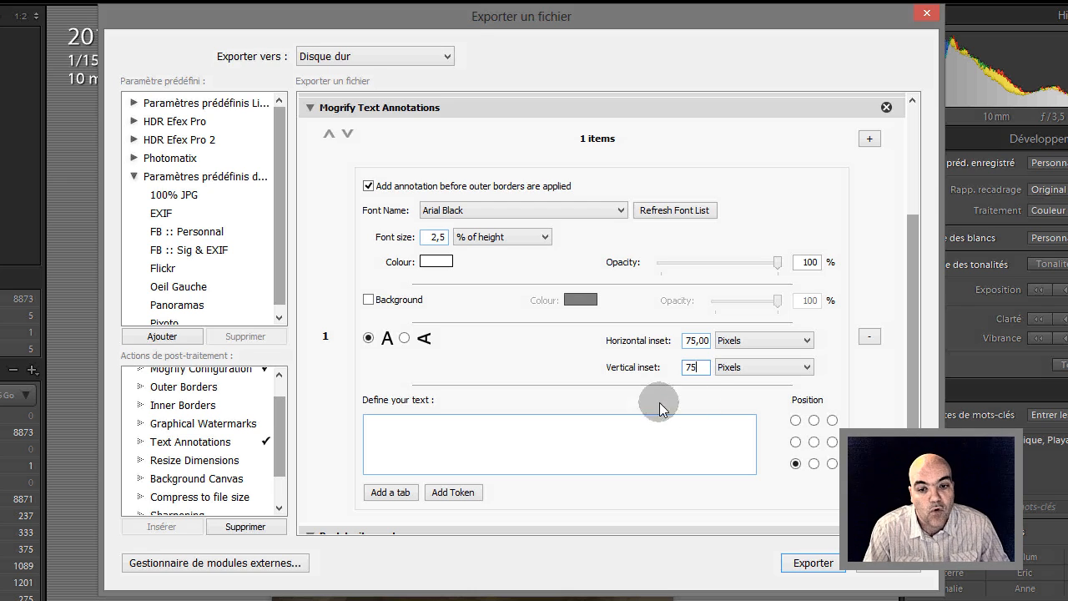
# Insert the Shutter speed EXIF token into the annotation's text.
pyautogui.click(633, 429)
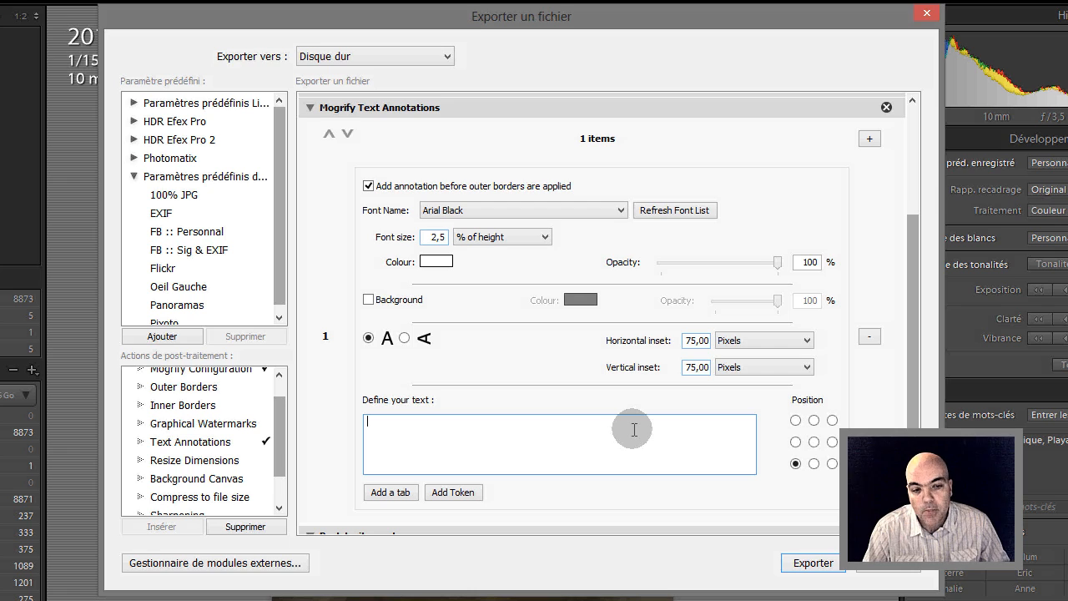
pyautogui.scroll(-1, 909, 393)
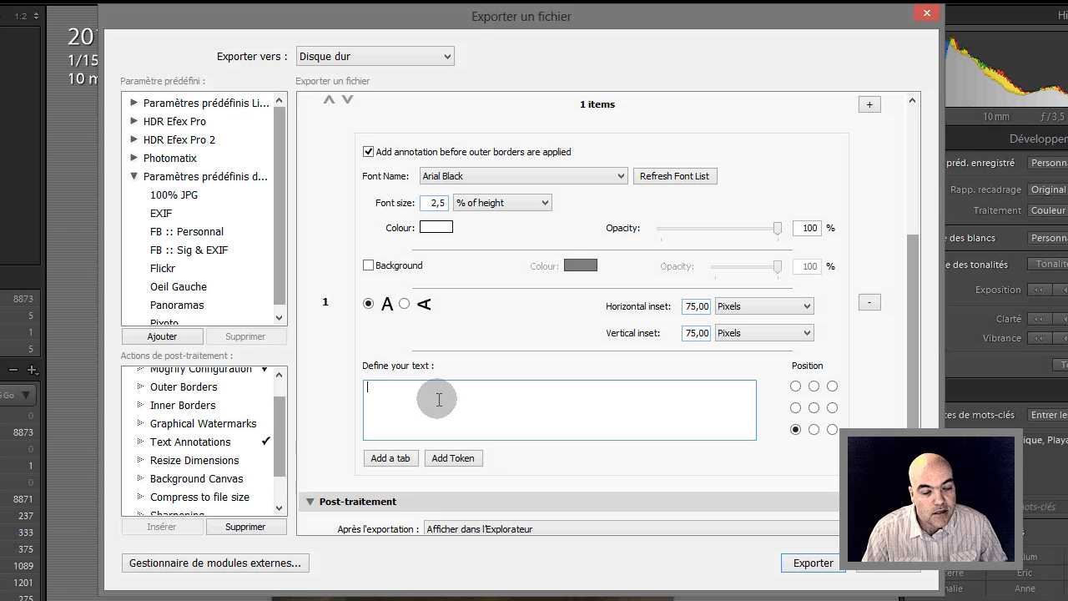
pyautogui.click(453, 458)
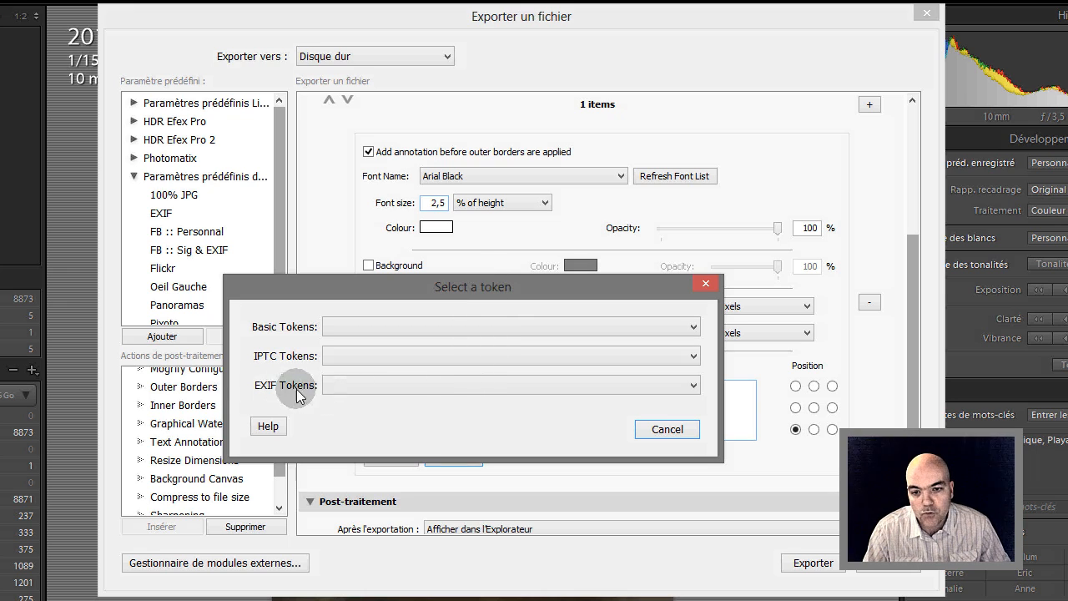
pyautogui.click(357, 386)
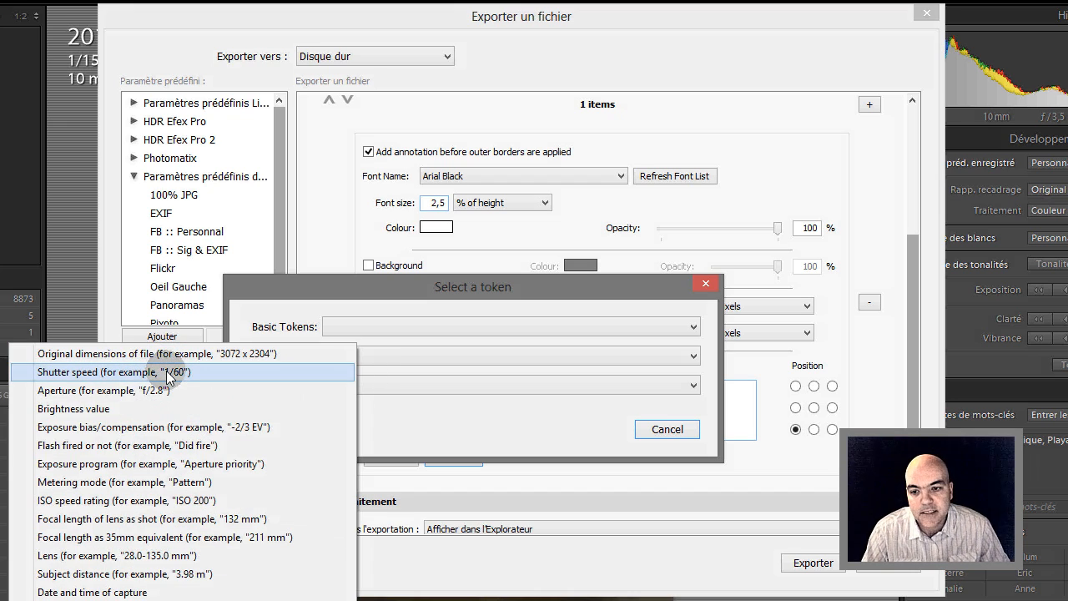
pyautogui.click(168, 374)
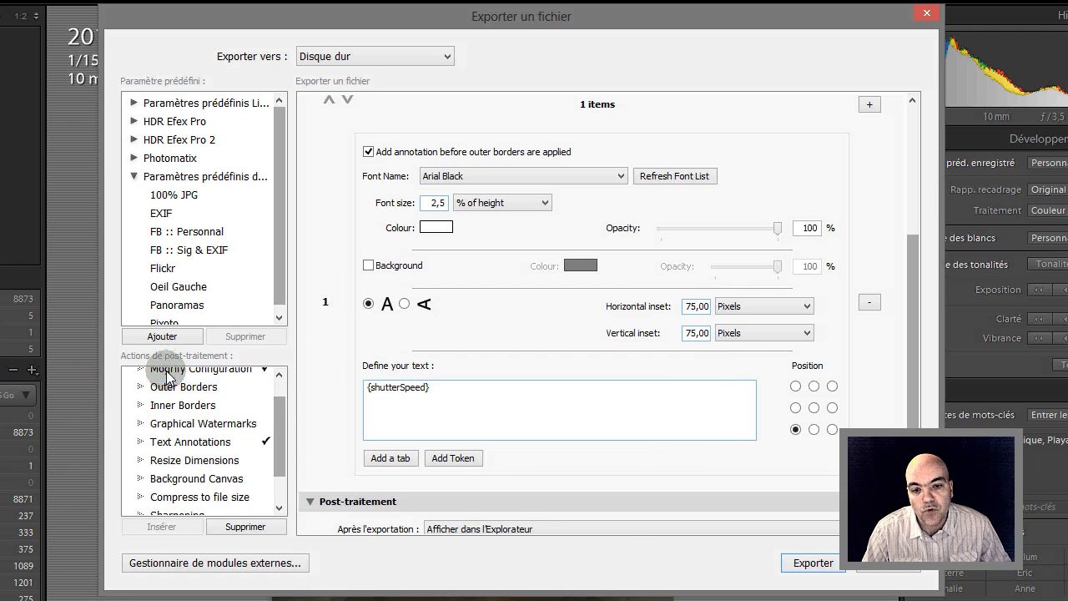
# Add the Aperture EXIF token after the shutter speed token in the annotation's text.
pyautogui.click(455, 392)
pyautogui.click(453, 389)
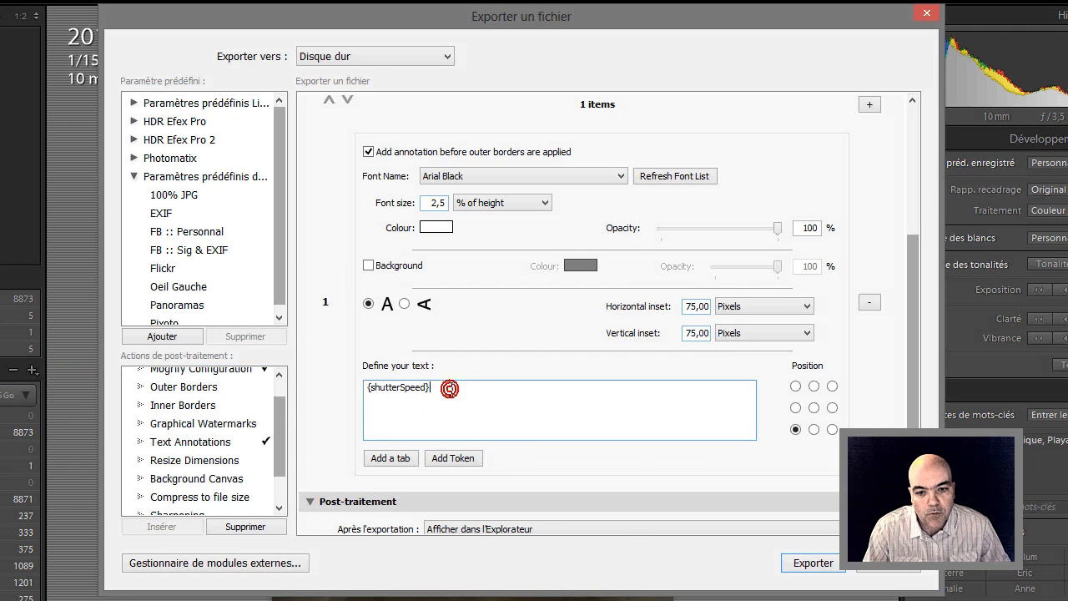
pyautogui.click(453, 464)
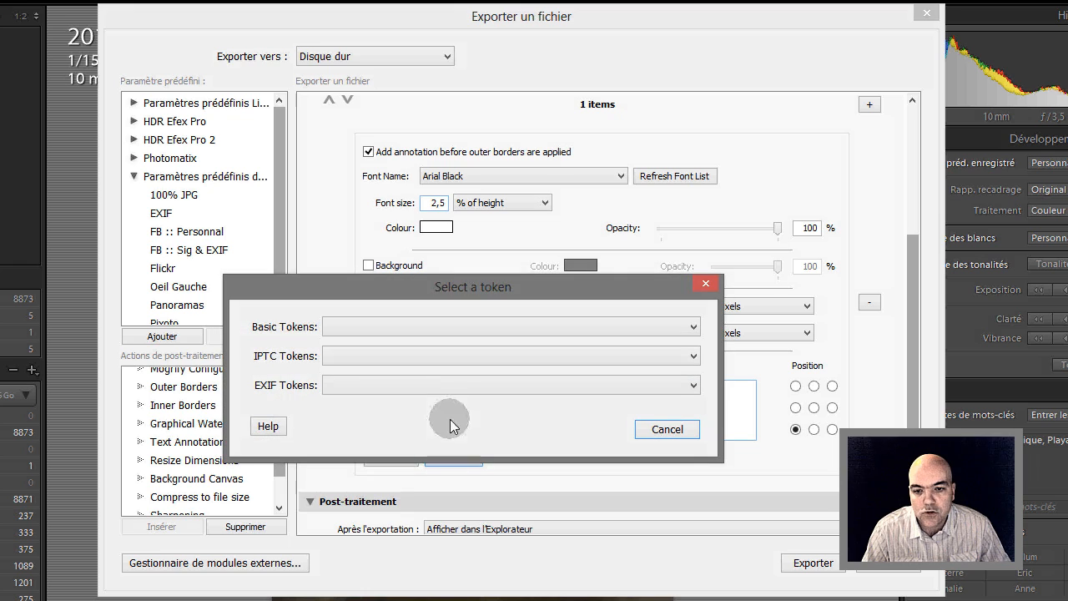
pyautogui.click(451, 386)
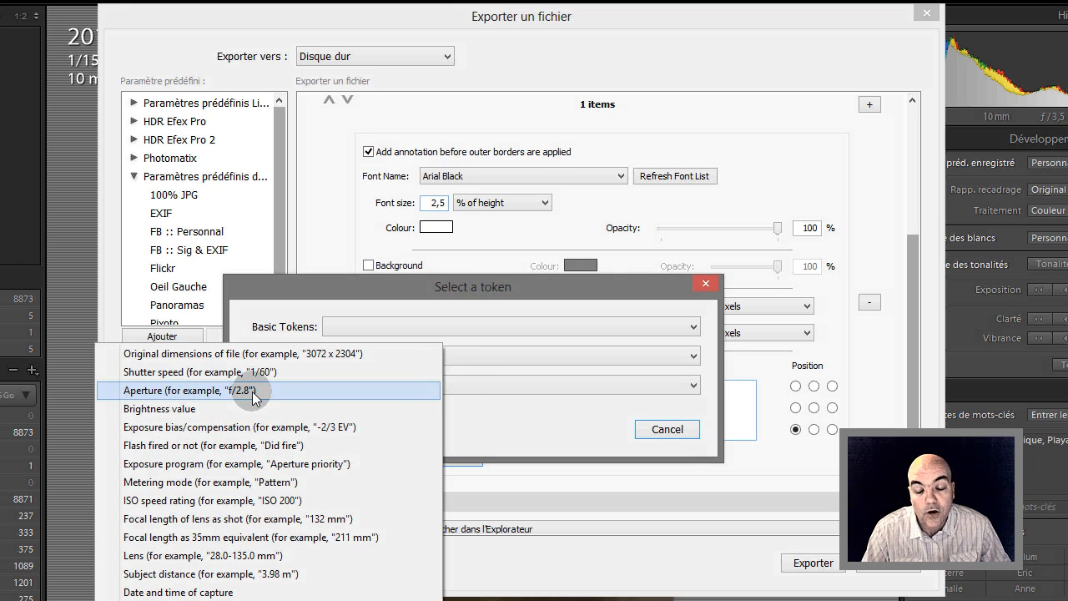
pyautogui.click(134, 389)
# Add the ISO speed rating EXIF token after the aperture token in the annotation's text.
pyautogui.click(511, 393)
pyautogui.click(510, 384)
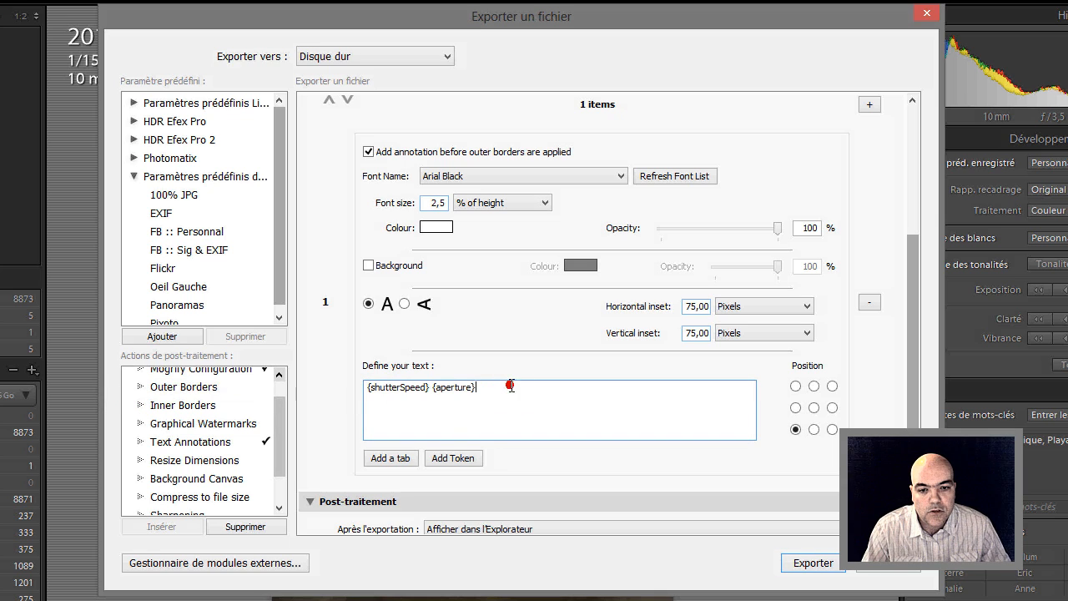
pyautogui.click(453, 458)
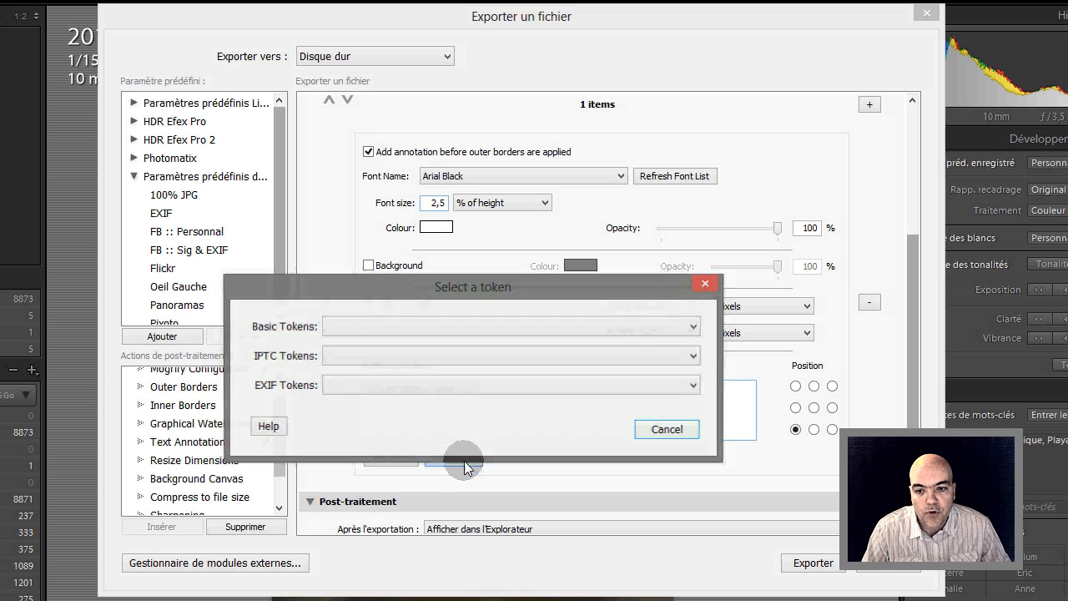
pyautogui.click(375, 385)
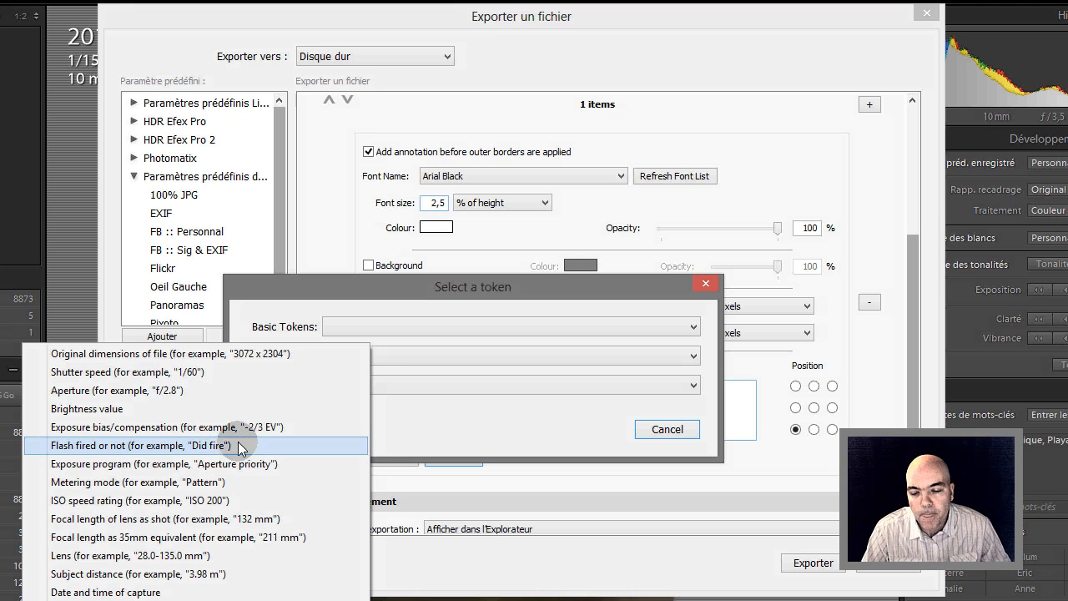
pyautogui.click(222, 500)
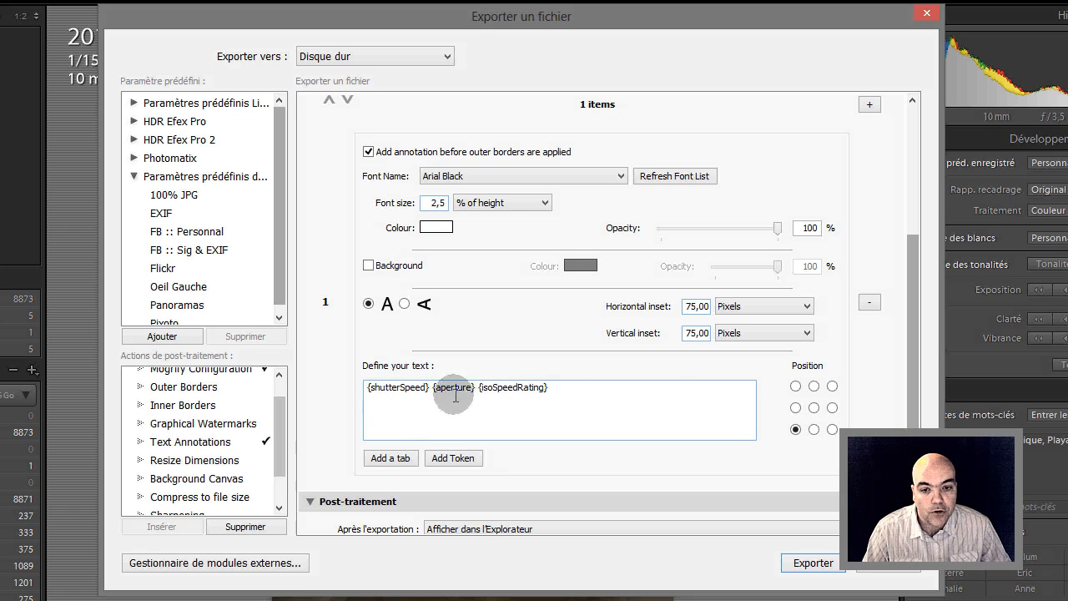
pyautogui.hotkey('ctrl', 'a')
pyautogui.press('Delete')
pyautogui.hotkey('ctrl', 'z')
# Start a second line in the annotation's text and insert the Lens EXIF token there.
pyautogui.tripleClick(565, 386)
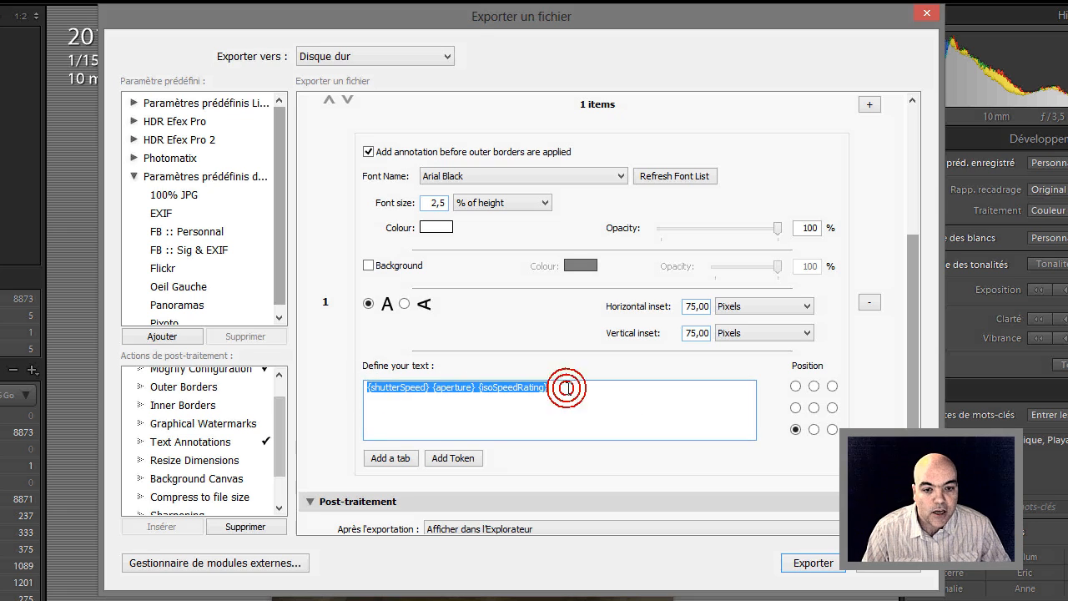
pyautogui.click(566, 386)
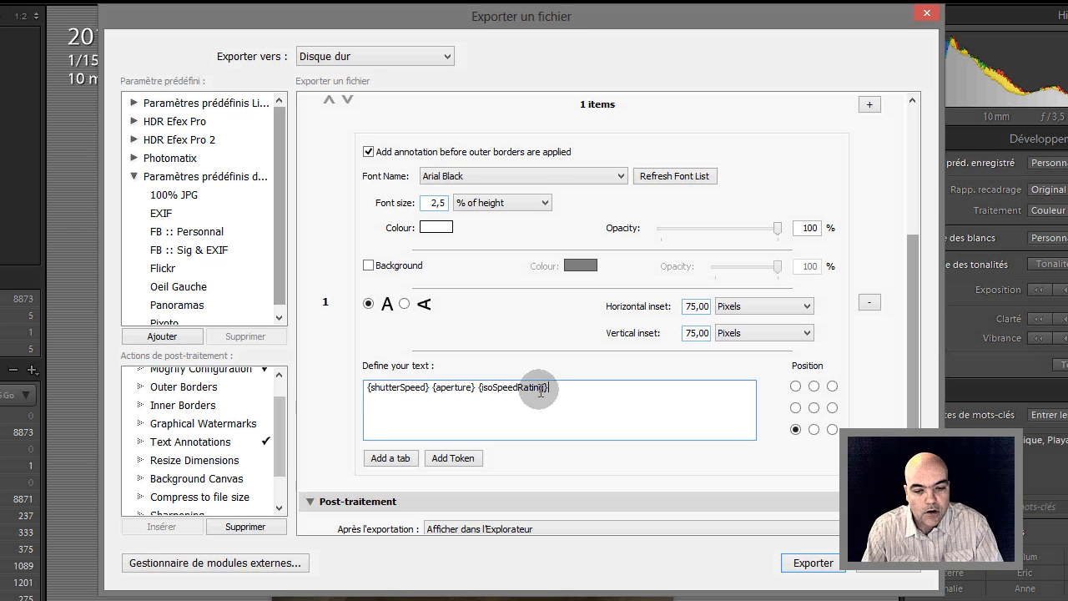
pyautogui.press('Return')
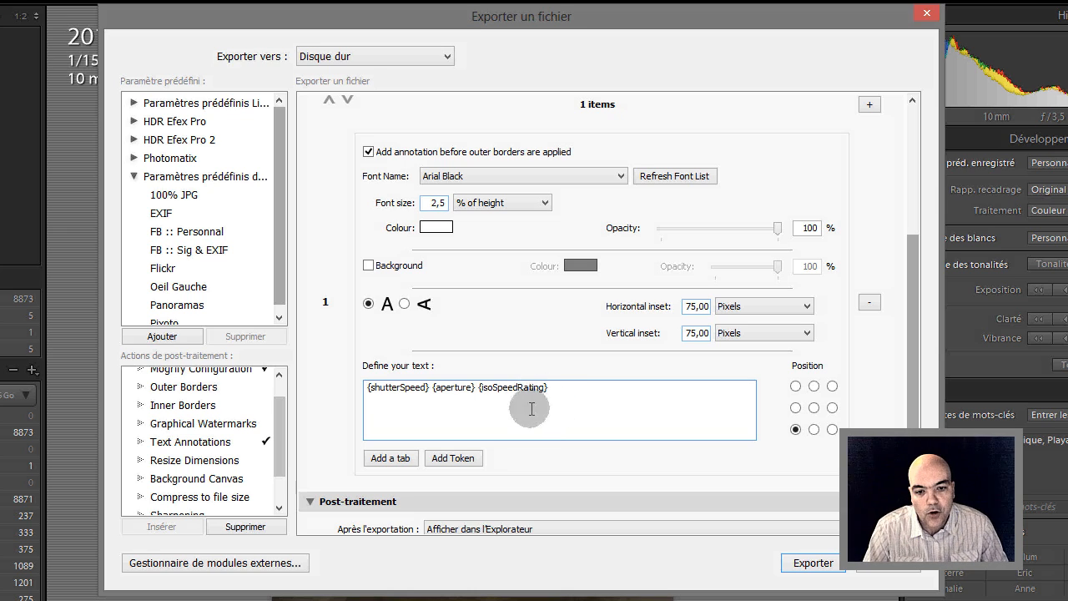
pyautogui.click(465, 458)
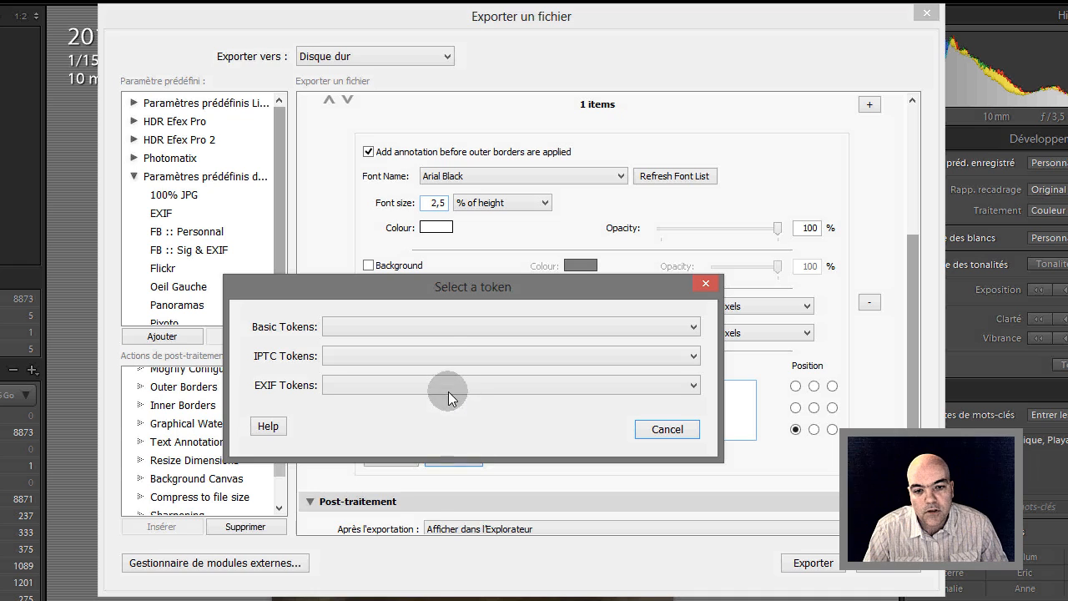
pyautogui.click(448, 391)
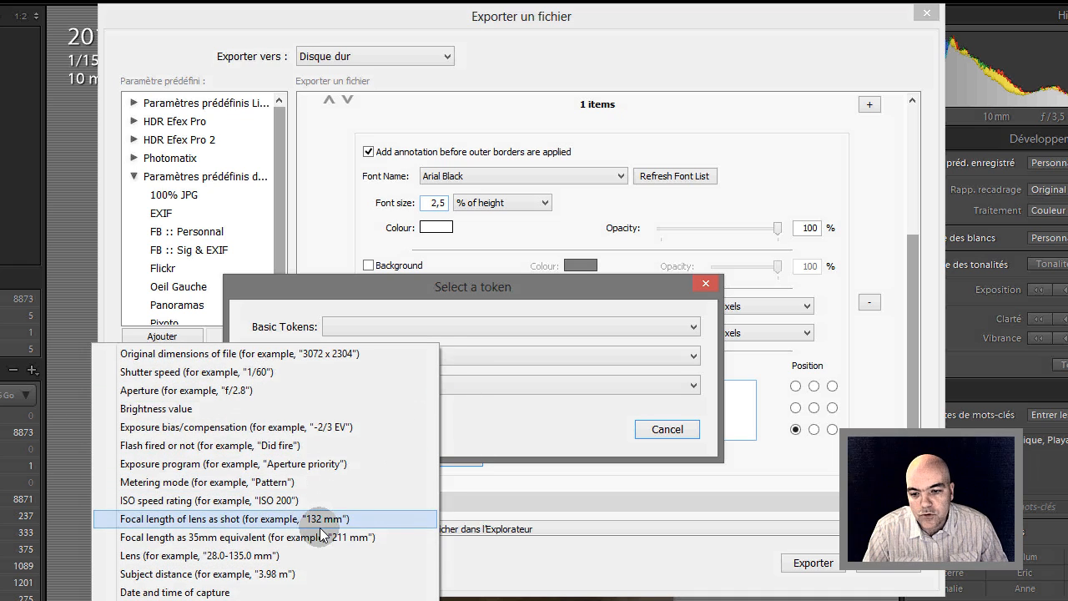
pyautogui.click(281, 555)
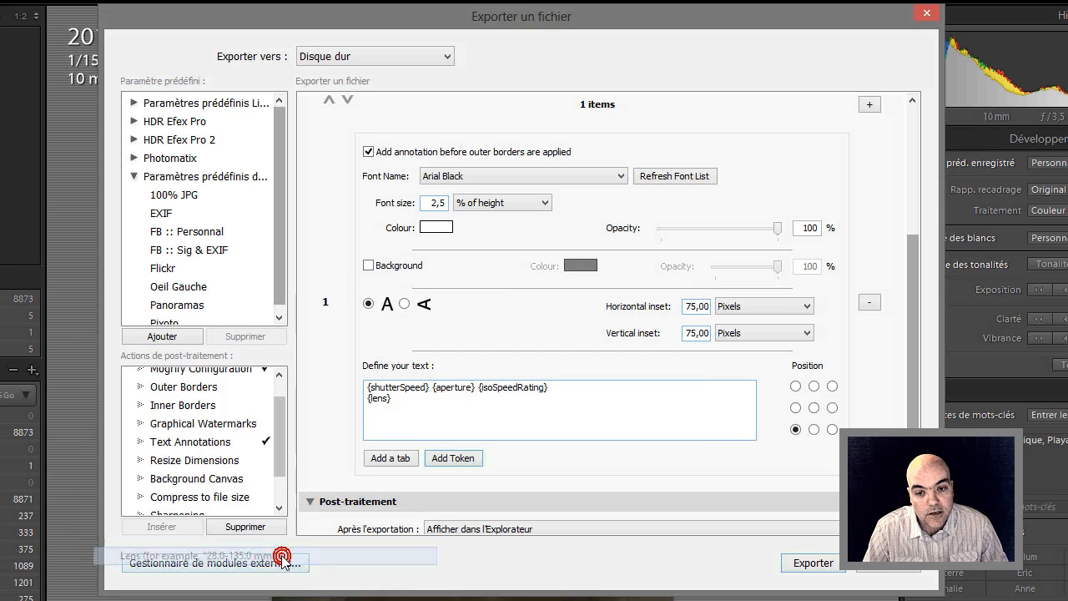
# Add the EXIF token for the focal length of the lens as shot after the lens token.
pyautogui.doubleClick(411, 399)
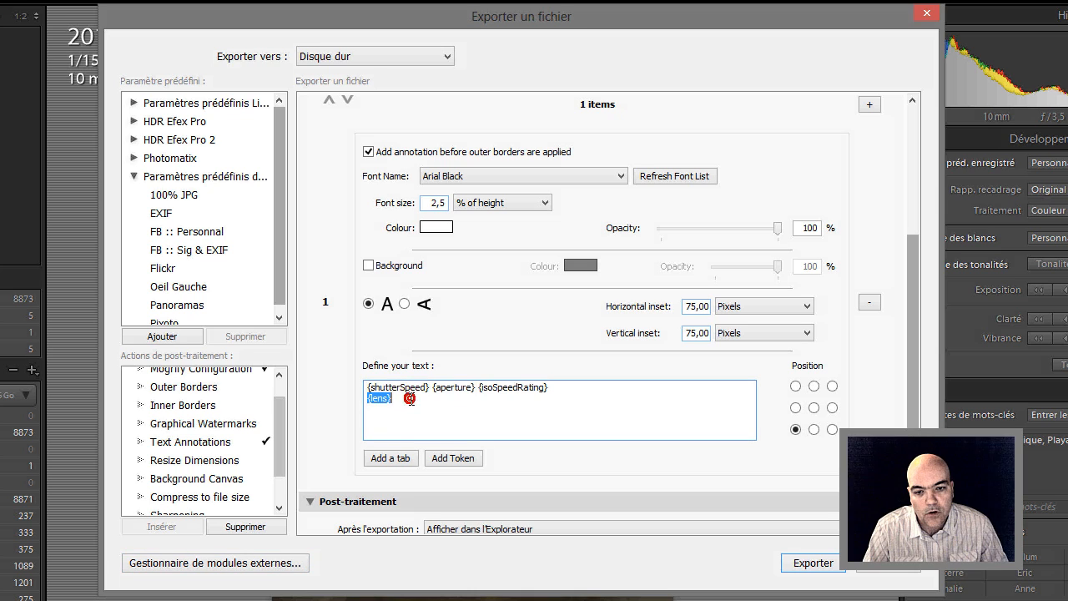
pyautogui.click(413, 399)
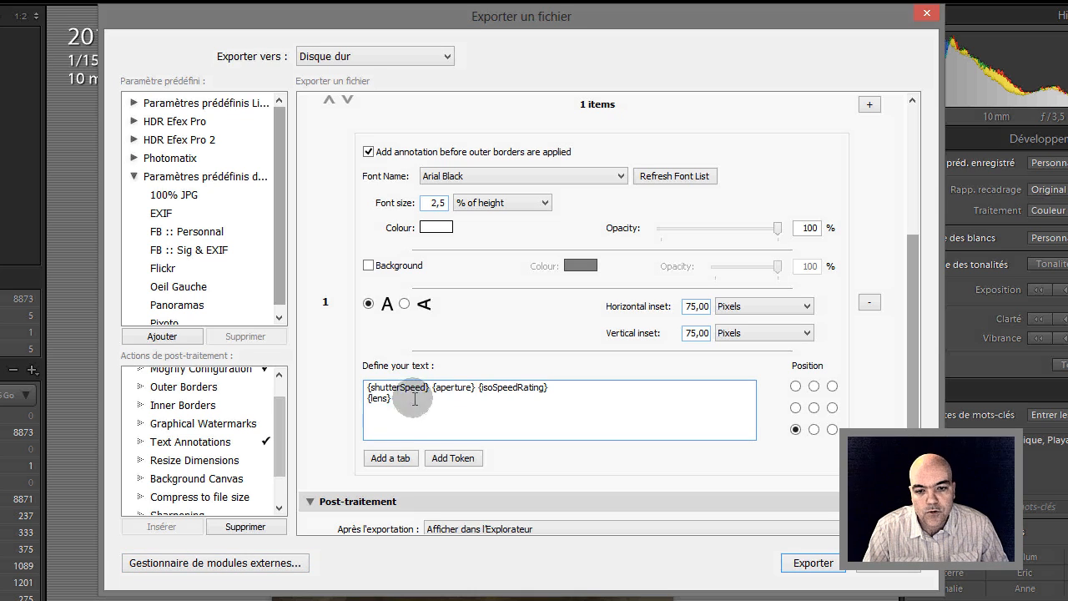
pyautogui.click(448, 459)
pyautogui.click(434, 386)
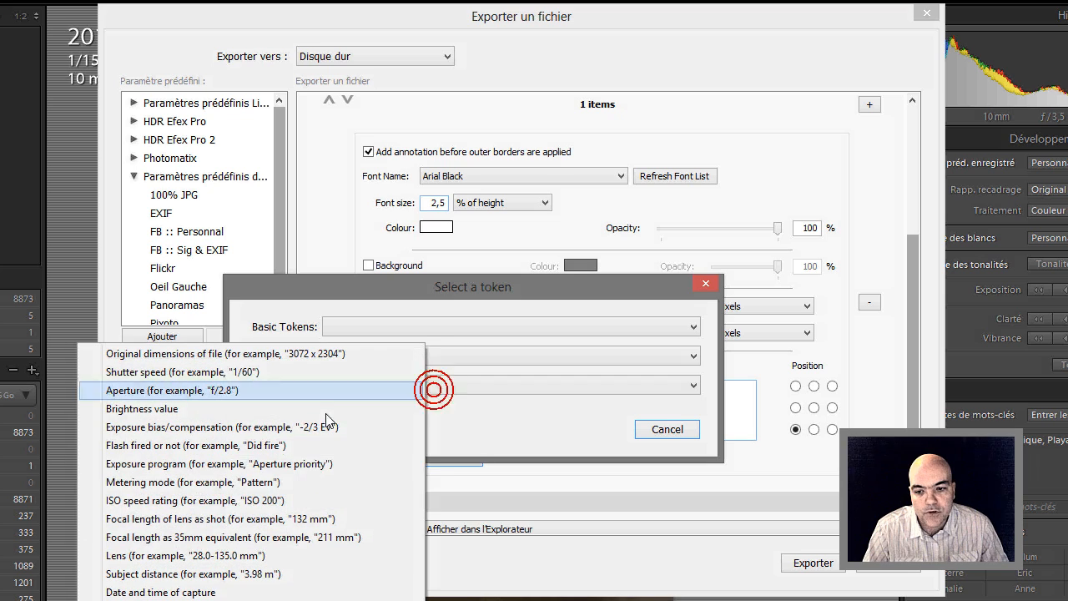
pyautogui.click(198, 519)
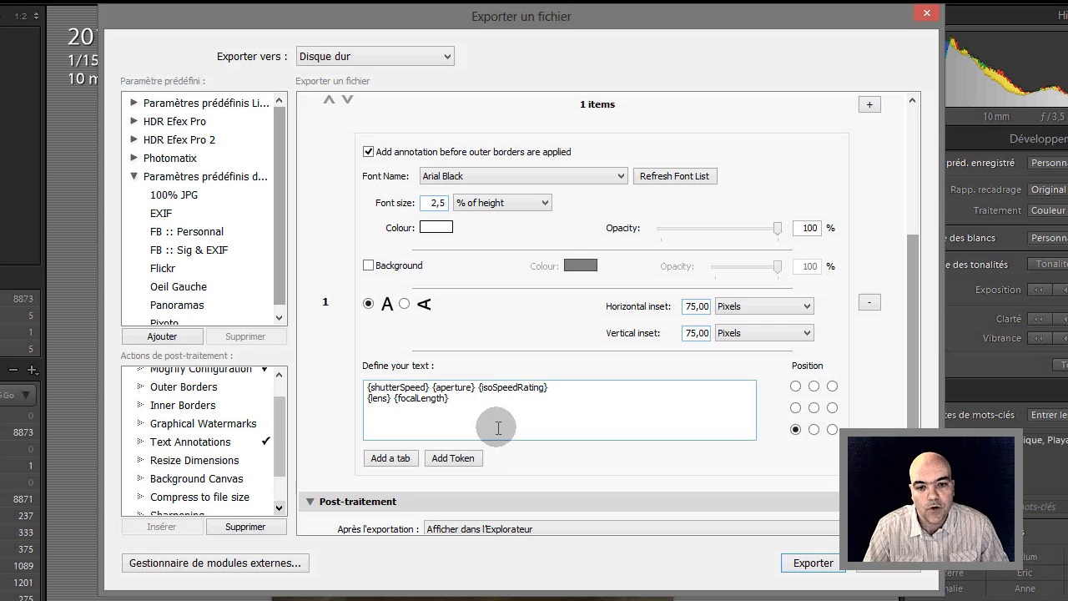
# Update the EXIF export preset with the current settings and export the selected photo with it.
pyautogui.hotkey('ctrl', 'a')
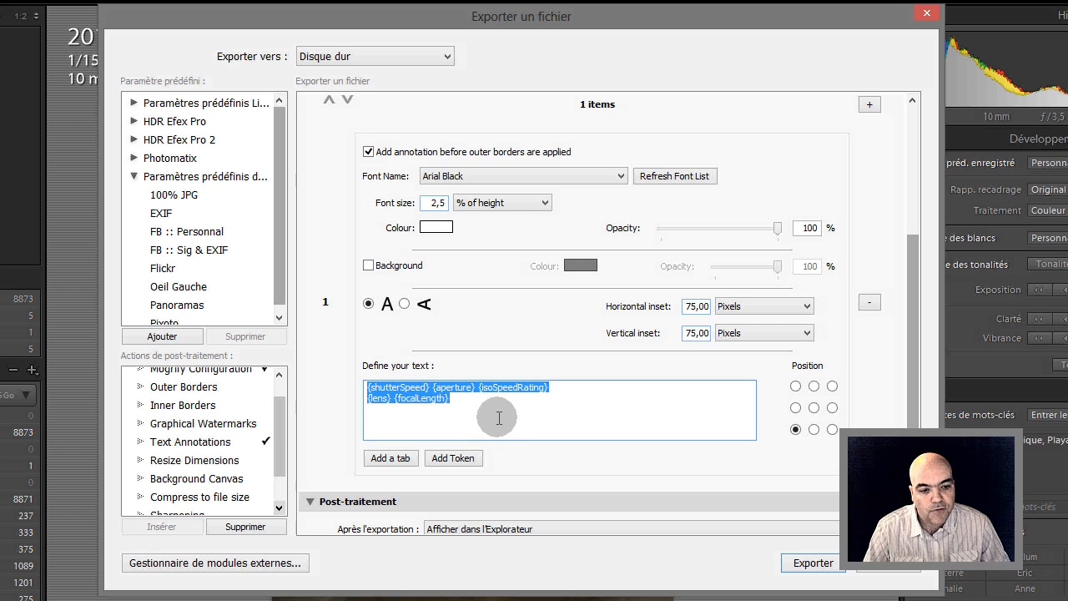
pyautogui.rightClick(163, 213)
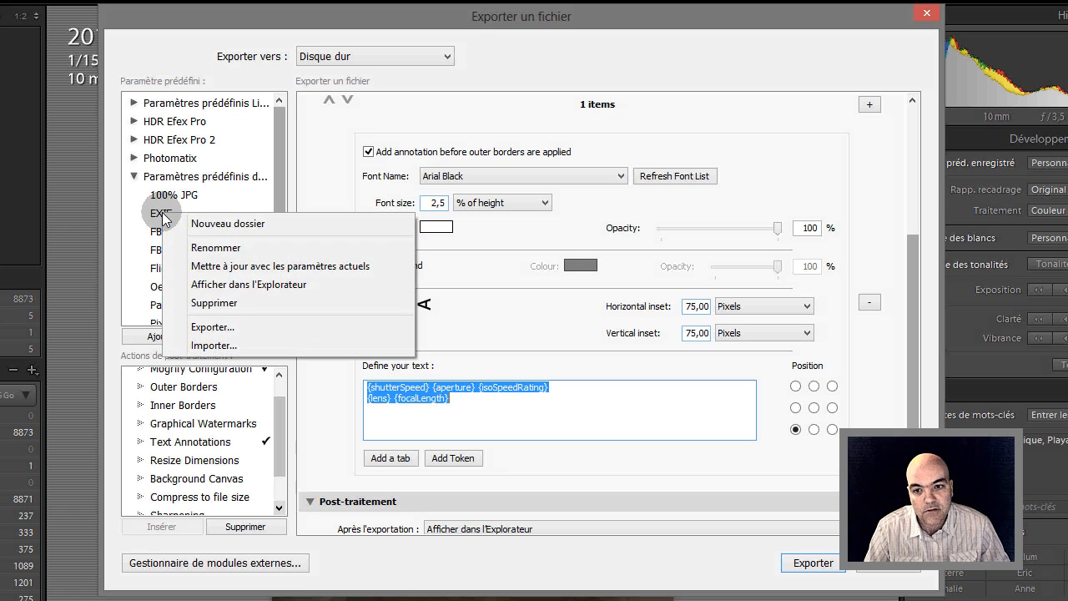
pyautogui.click(298, 267)
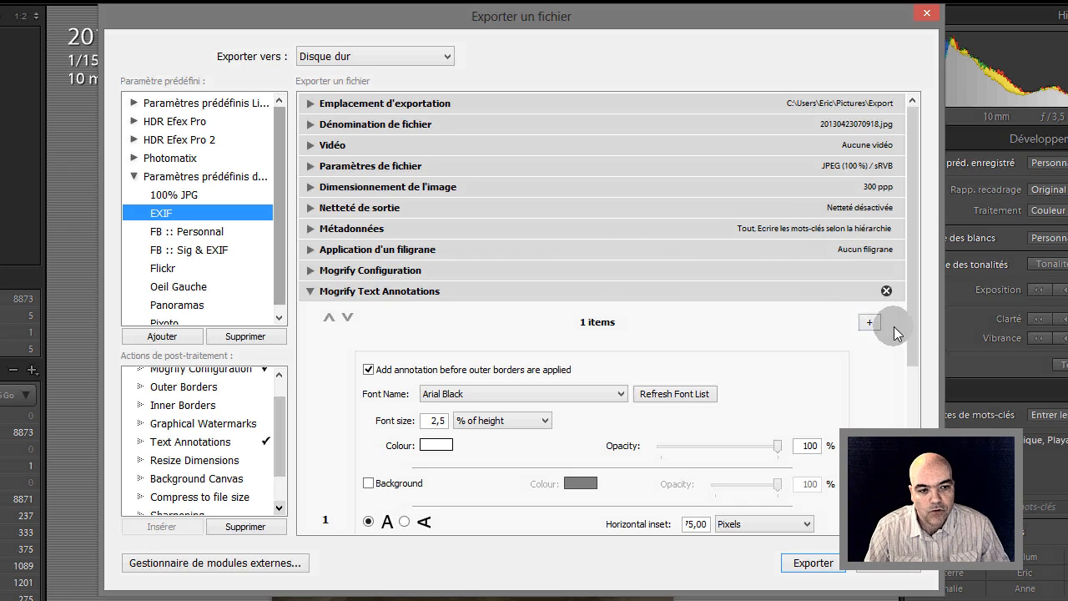
pyautogui.moveTo(914, 310); pyautogui.dragTo(857, 433)
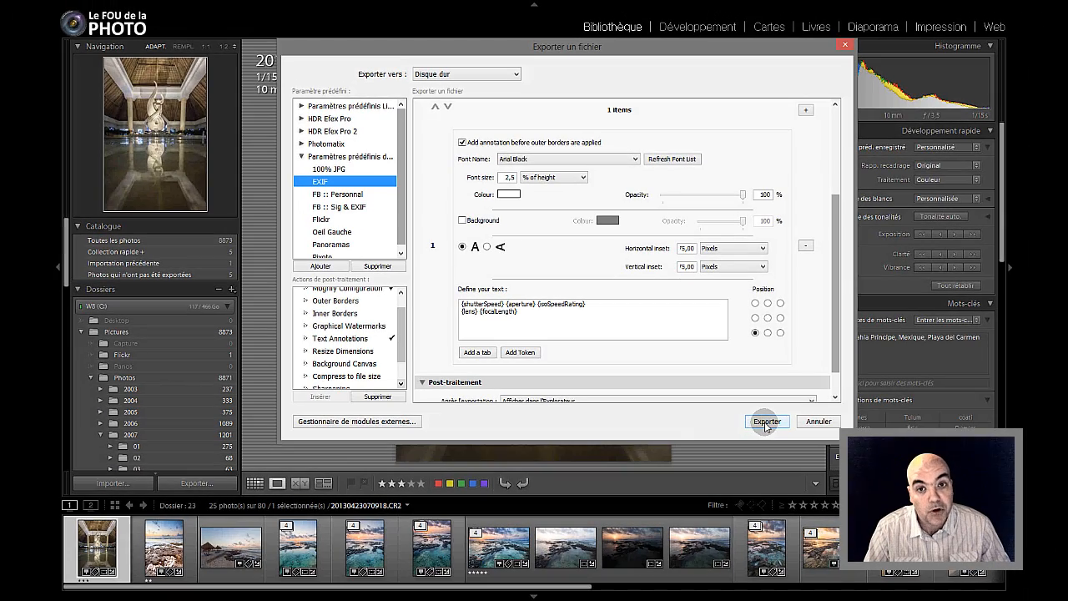
pyautogui.click(767, 421)
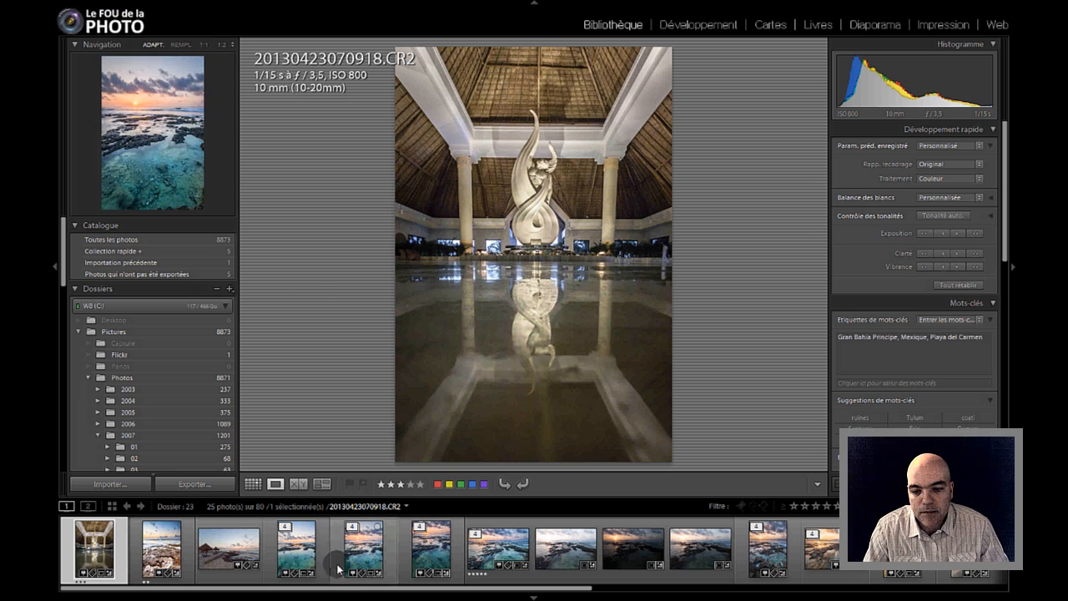
# Switch to the Export folder in File Explorer and open the exported 20130423070918.jpg to check its annotation.
pyautogui.moveTo(340, 598)
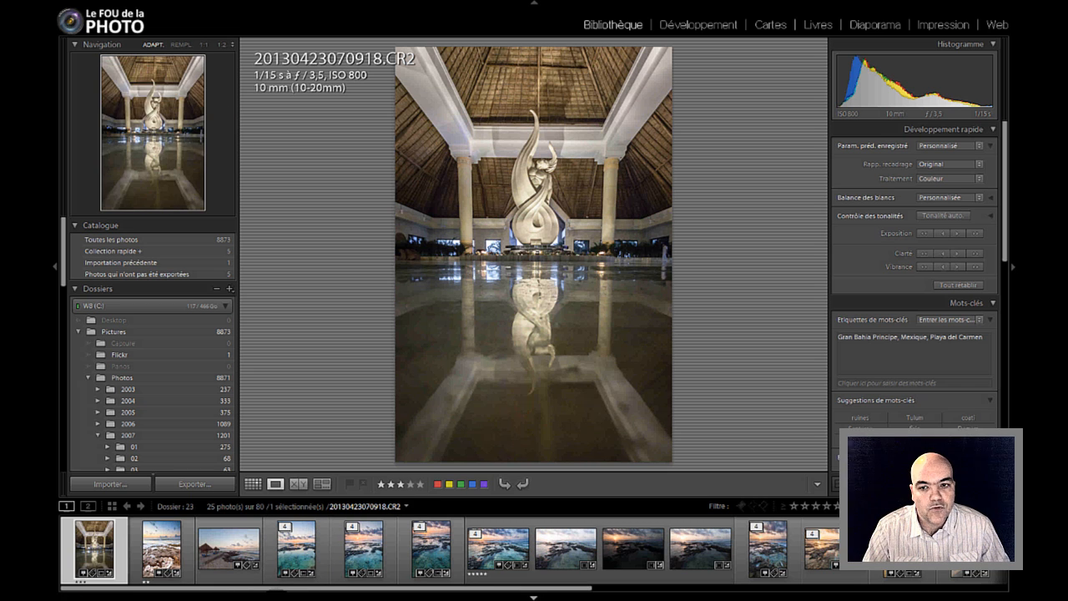
pyautogui.hotkey('alt', 'Tab')
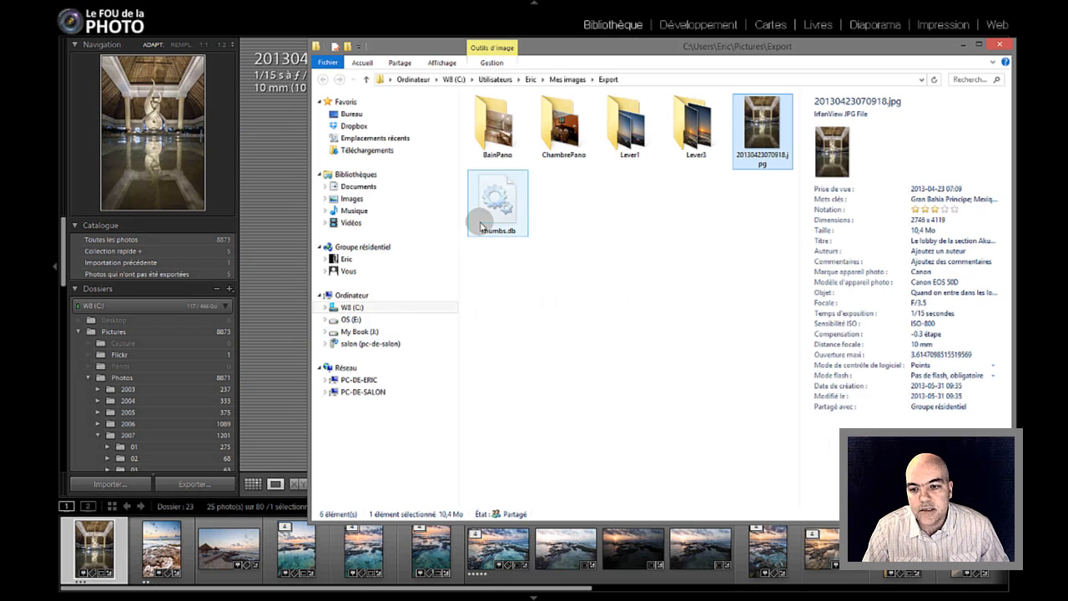
pyautogui.doubleClick(763, 125)
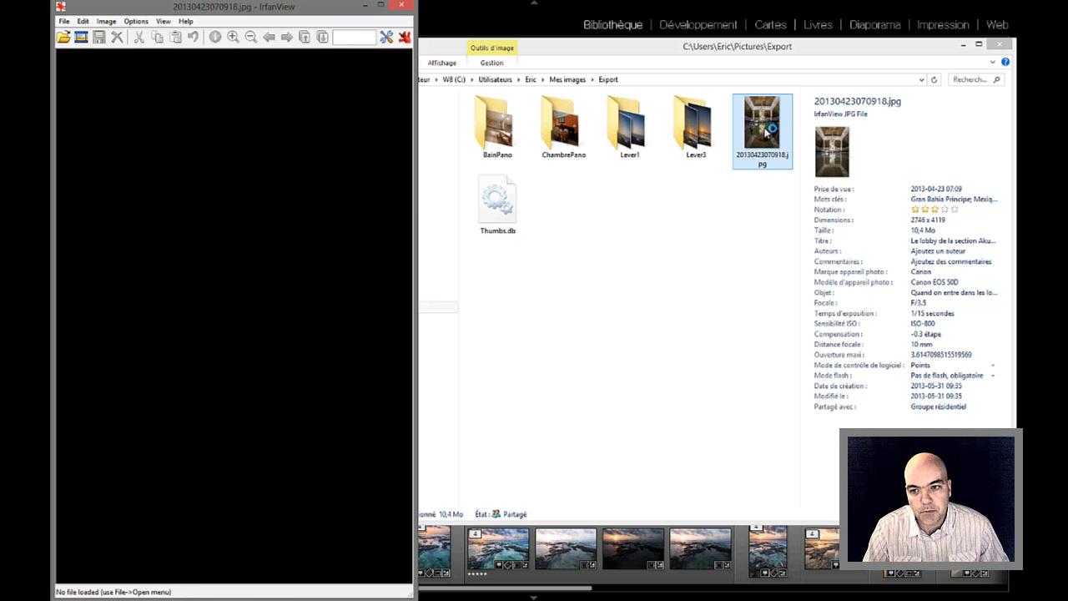